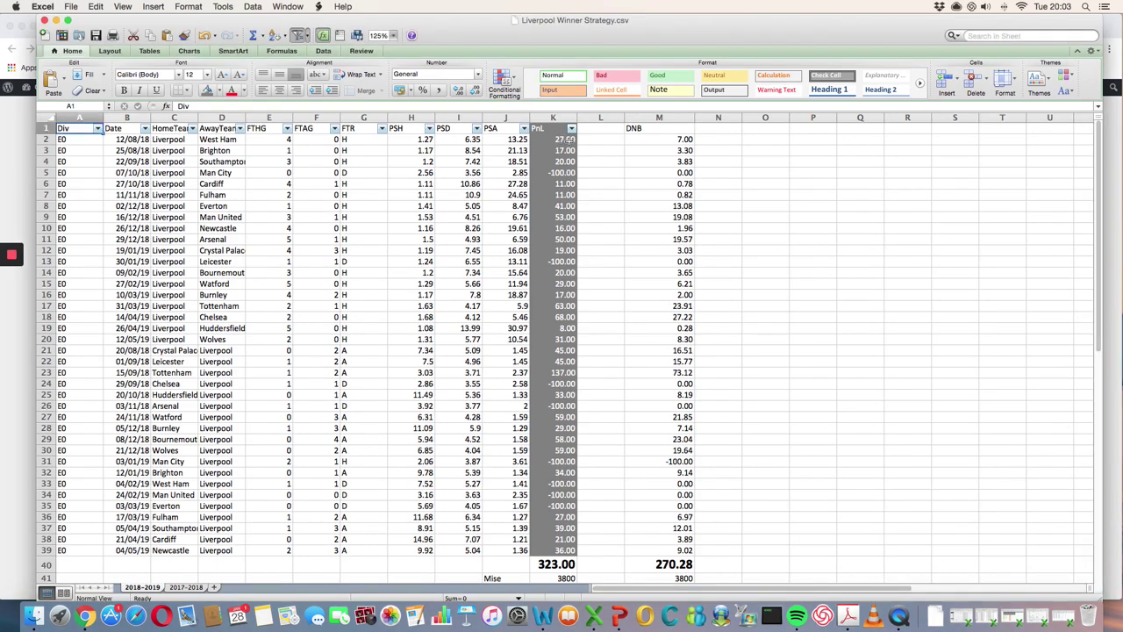
- Examine how the 2018-2019 PnL values are calculated from the home odds for Liverpool wins and how the Man City draw is recorded
{"action": "left_click", "coordinate": [566, 140]}
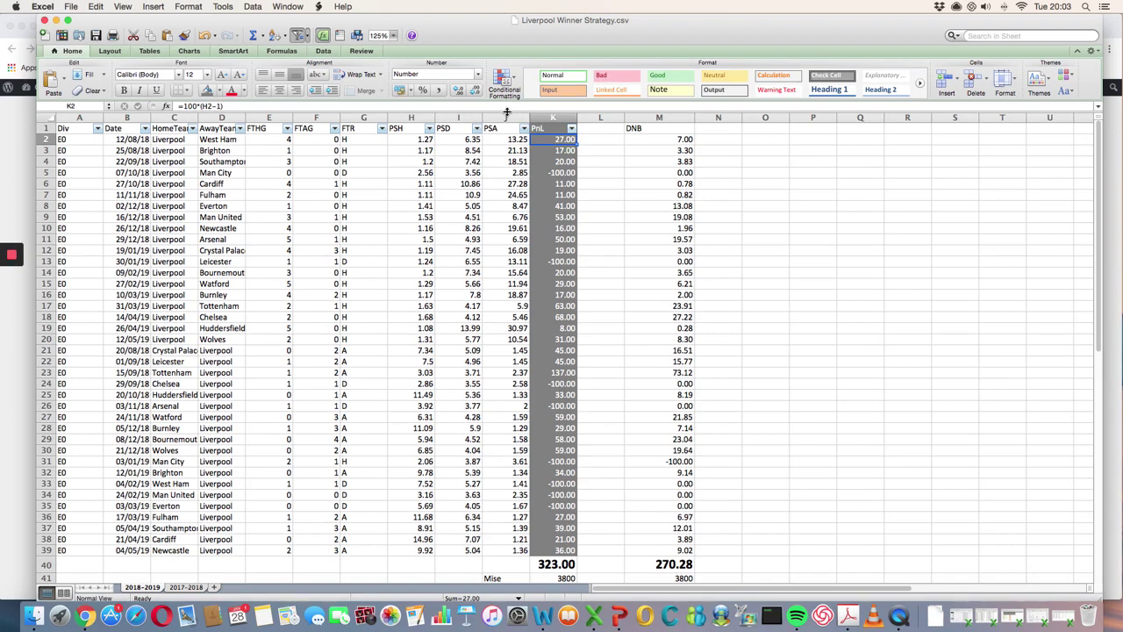
{"action": "left_click", "coordinate": [422, 139]}
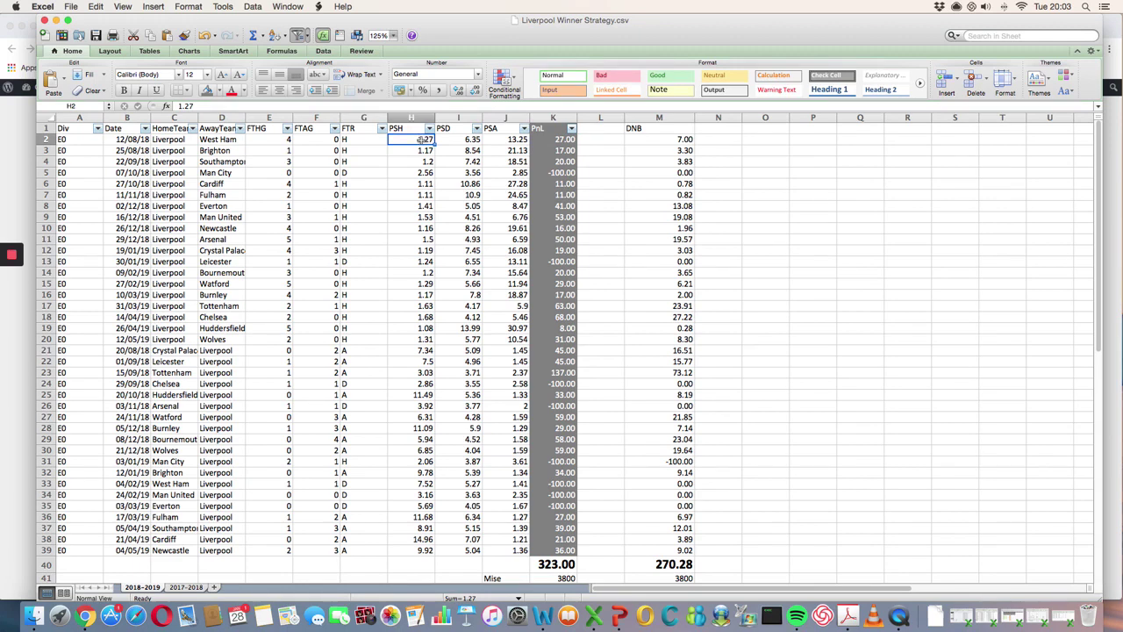
{"action": "left_click", "coordinate": [165, 139]}
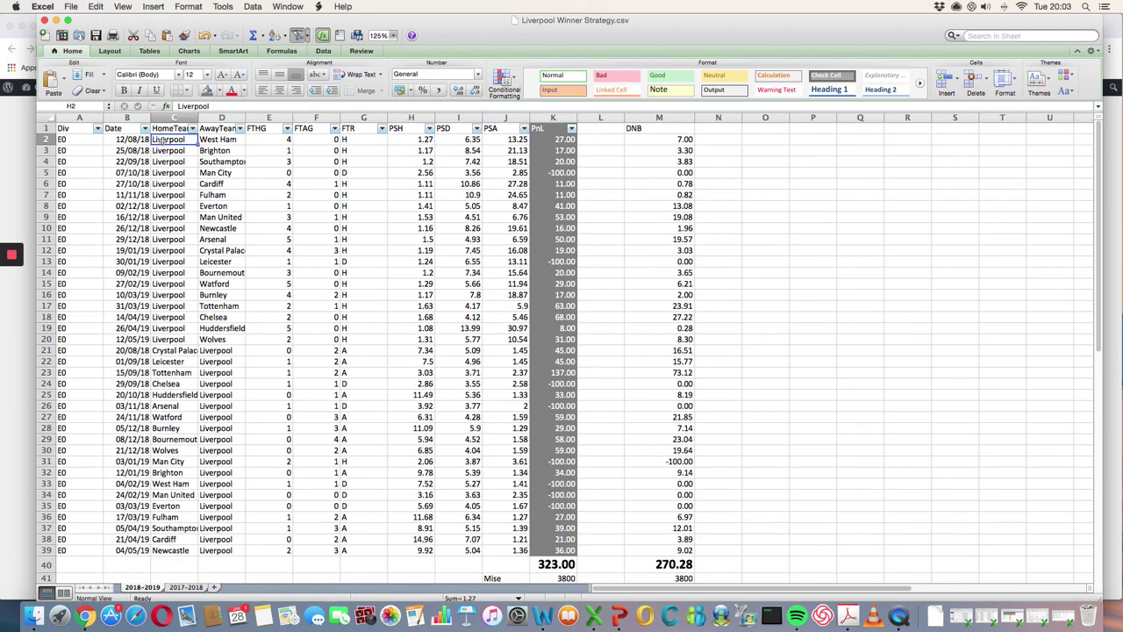
{"action": "left_click", "coordinate": [555, 140]}
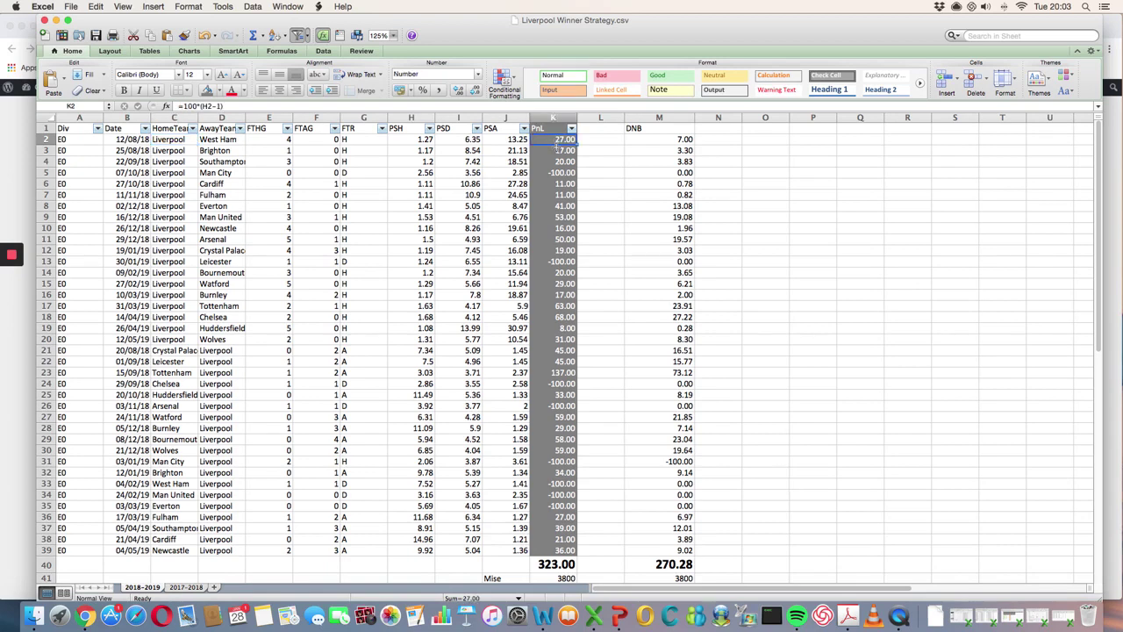
{"action": "left_click", "coordinate": [561, 171]}
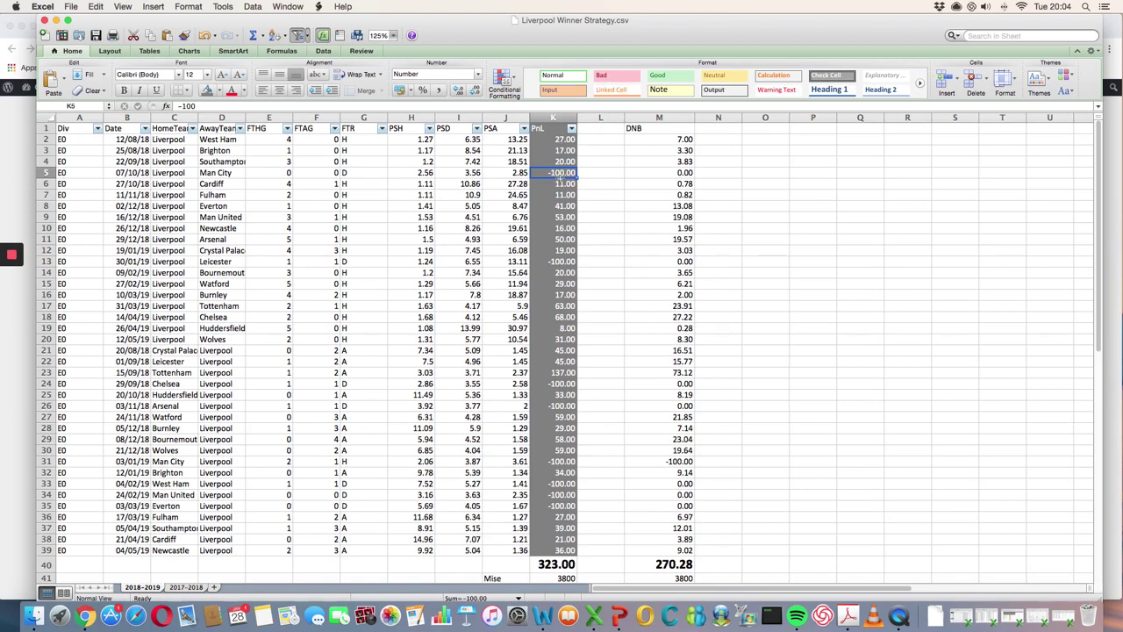
- Check the PnL column's total profit, stake and ROI formulas below the 2018-2019 matches
{"action": "left_click", "coordinate": [556, 564]}
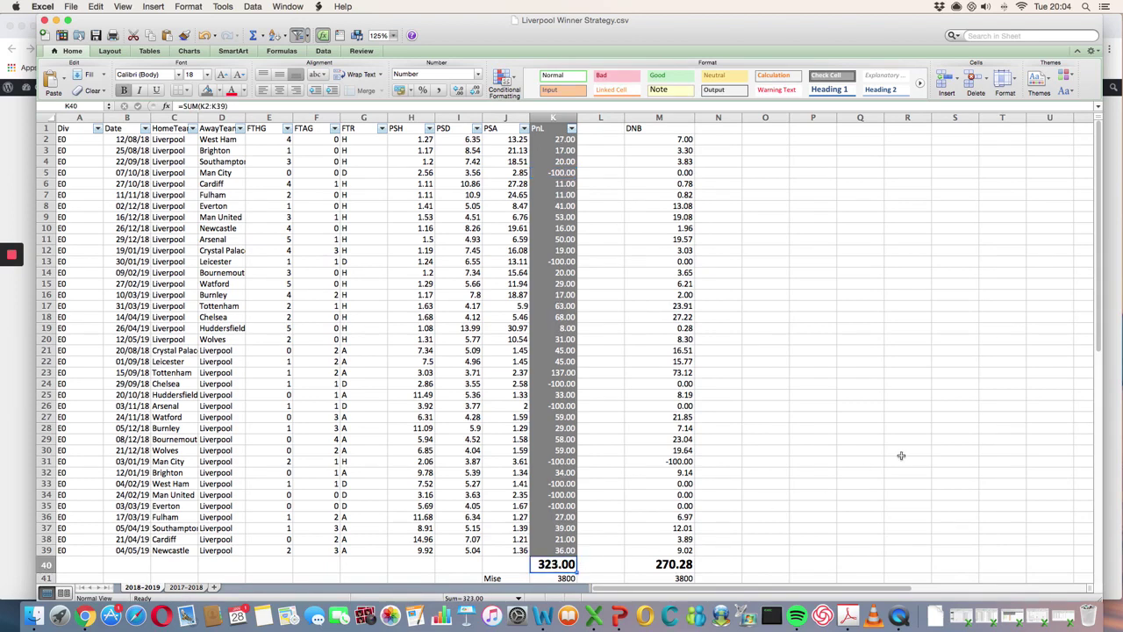
{"action": "left_click", "coordinate": [507, 562]}
{"action": "left_click", "coordinate": [542, 562]}
{"action": "scroll", "coordinate": [634, 500], "scroll_direction": "down", "scroll_amount": 1}
{"action": "left_click", "coordinate": [569, 567]}
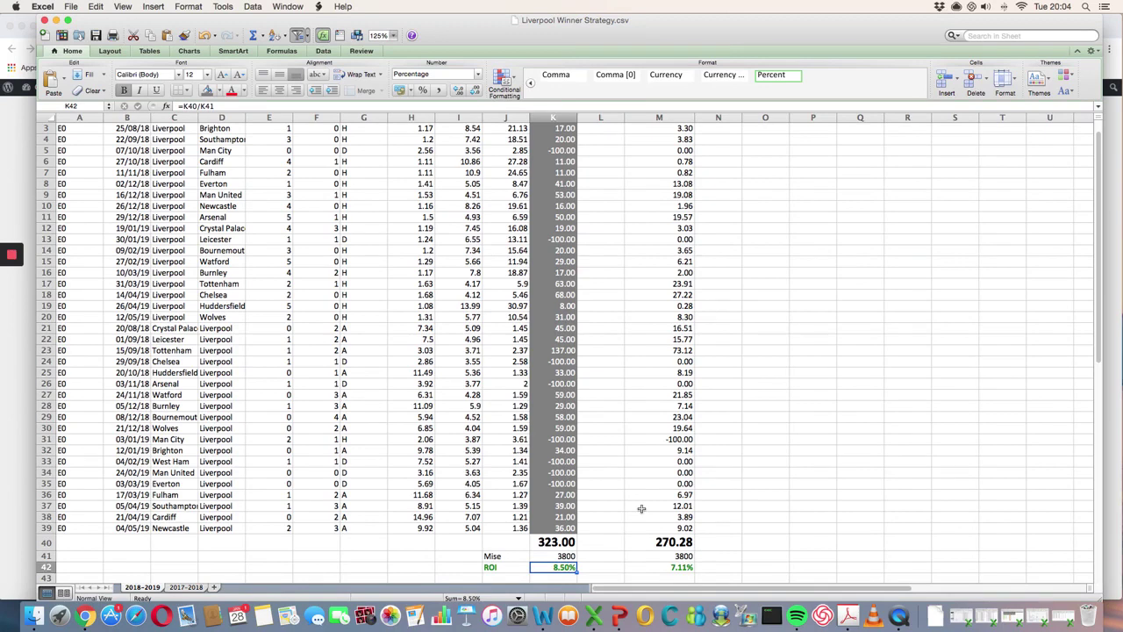
{"action": "left_click", "coordinate": [570, 541]}
{"action": "left_click", "coordinate": [563, 556]}
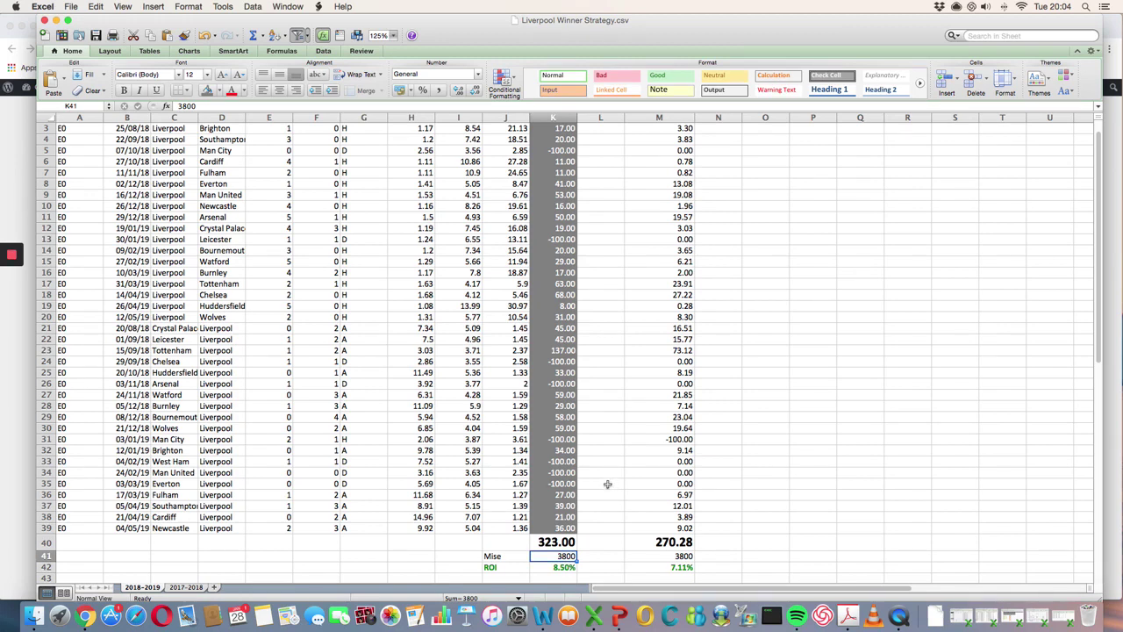
- Compare the 2018-2019 DNB and PnL columns for the drawn Leicester match and the West Ham win
{"action": "scroll", "coordinate": [607, 484], "scroll_direction": "up", "scroll_amount": 2}
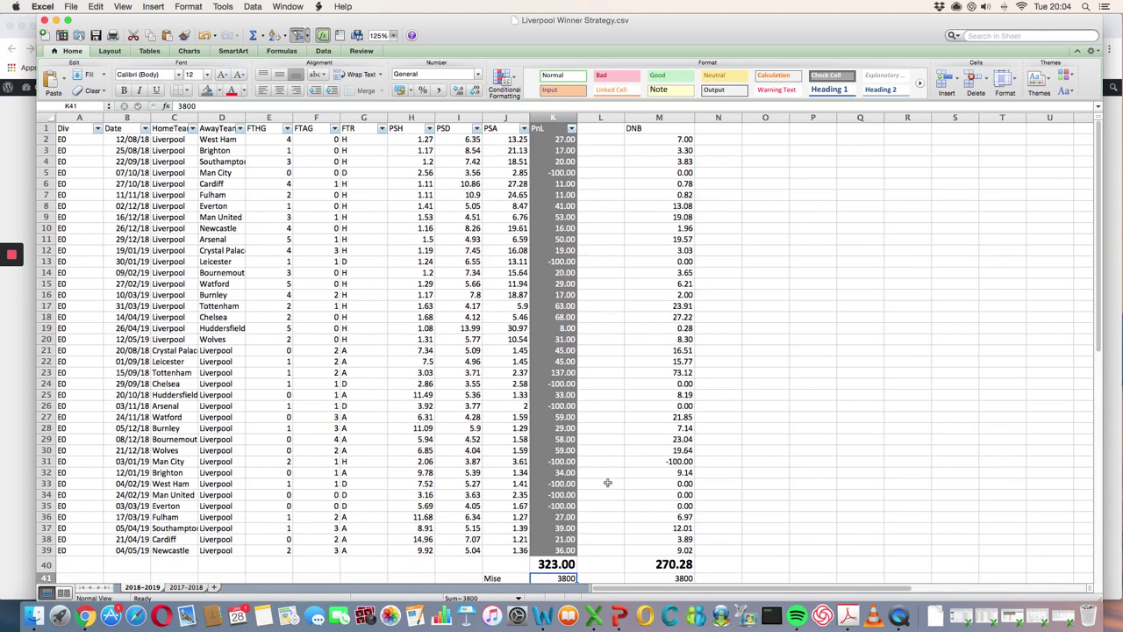
{"action": "left_click", "coordinate": [656, 132]}
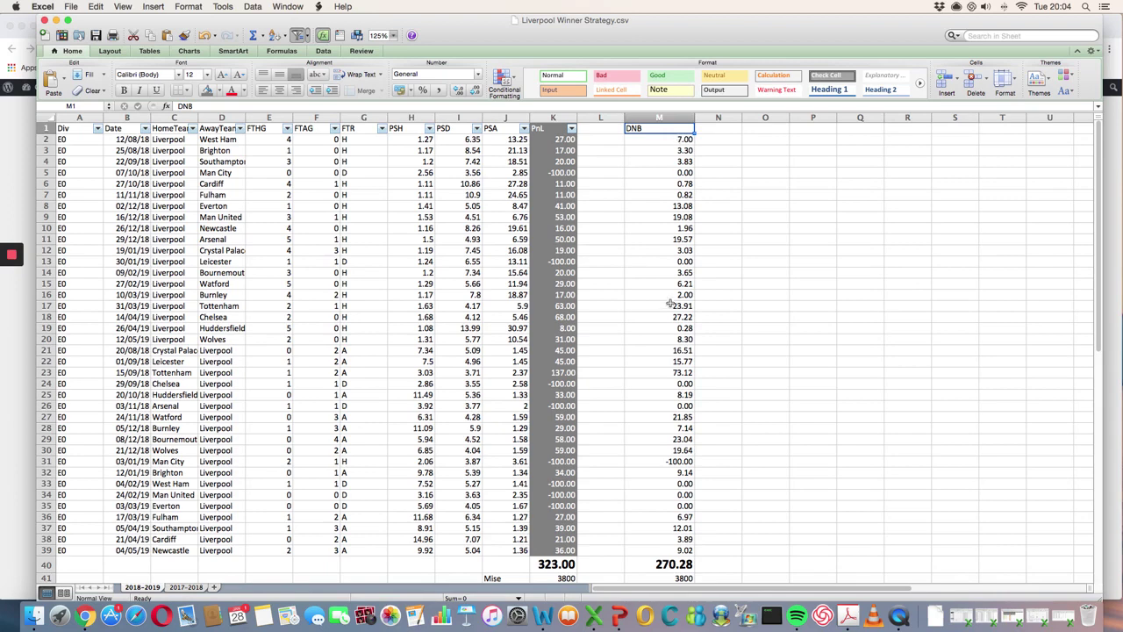
{"action": "left_click", "coordinate": [673, 263]}
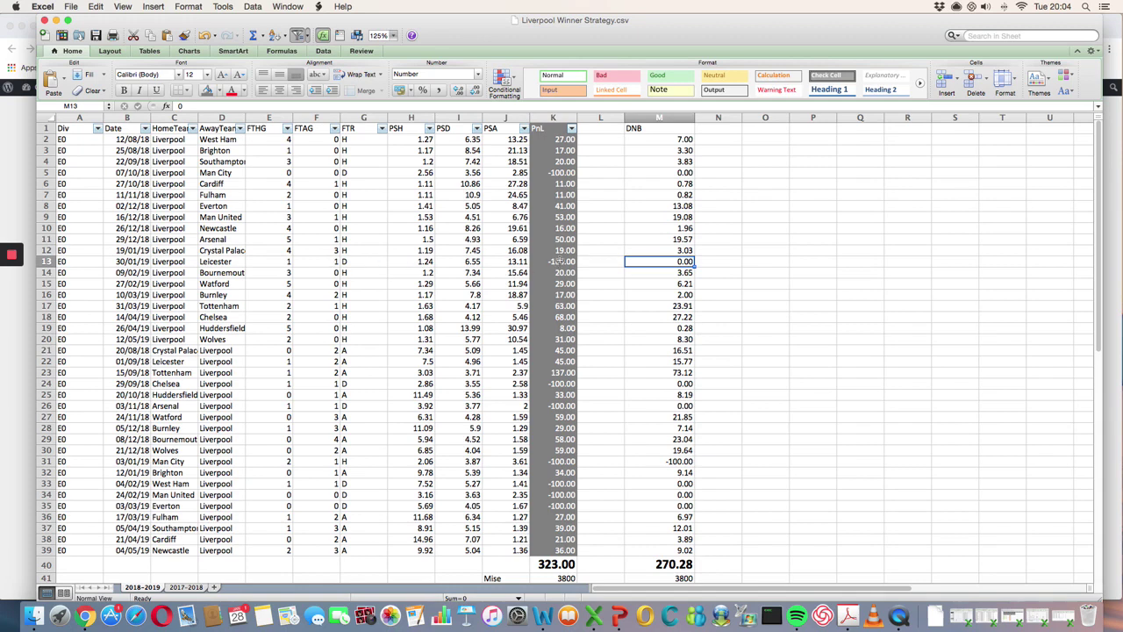
{"action": "left_click", "coordinate": [563, 261]}
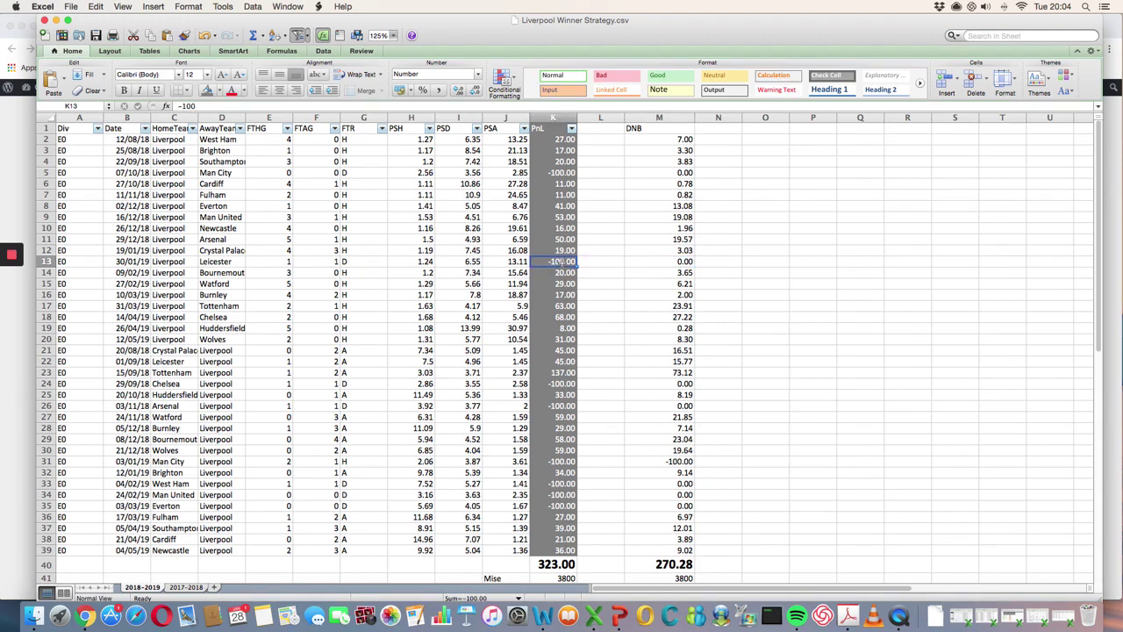
{"action": "left_click", "coordinate": [661, 265]}
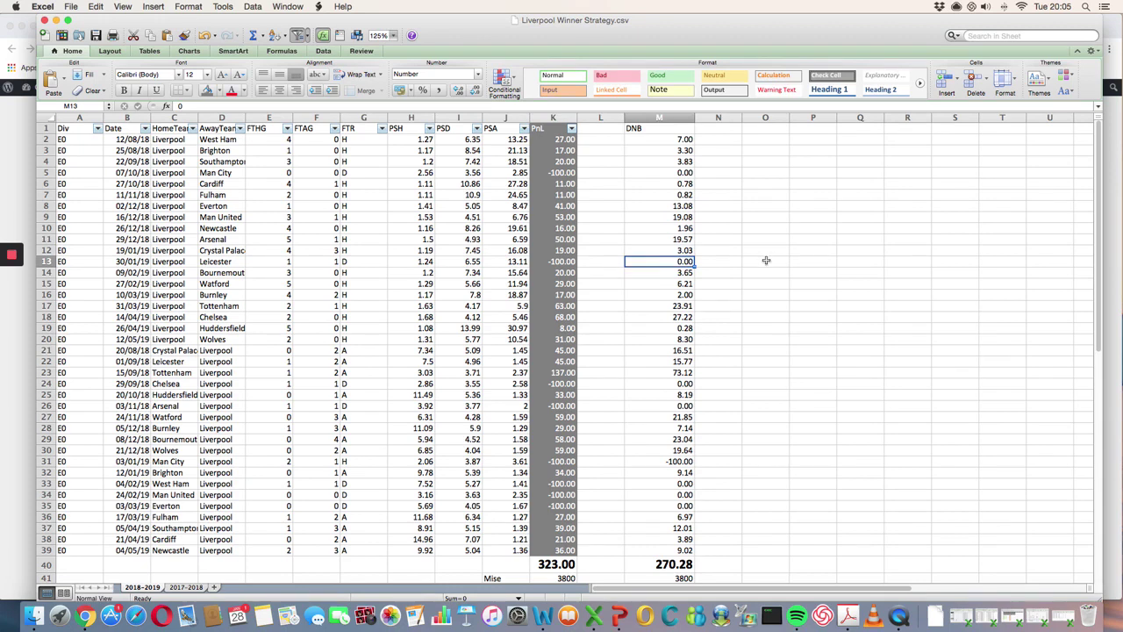
{"action": "left_click", "coordinate": [681, 138]}
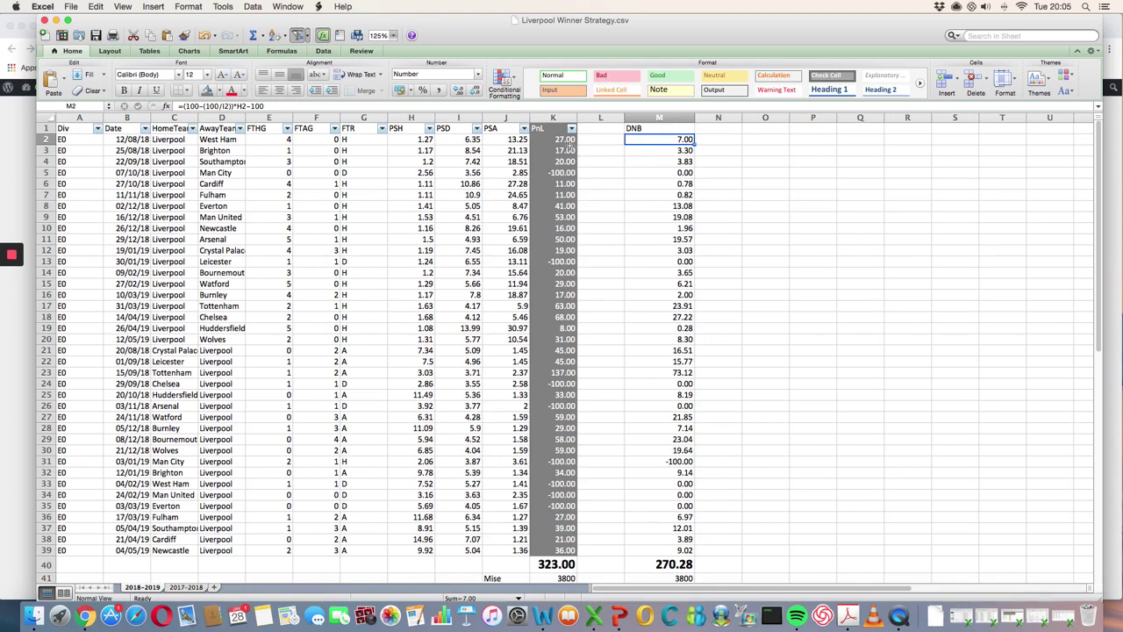
{"action": "left_click", "coordinate": [566, 141]}
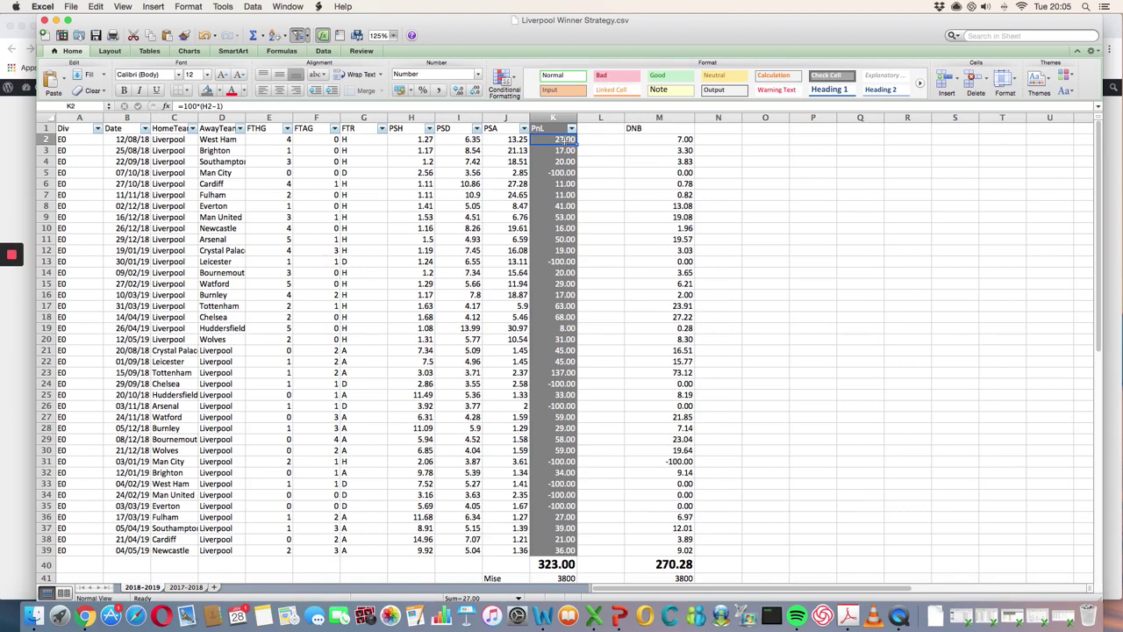
{"action": "left_click", "coordinate": [672, 140]}
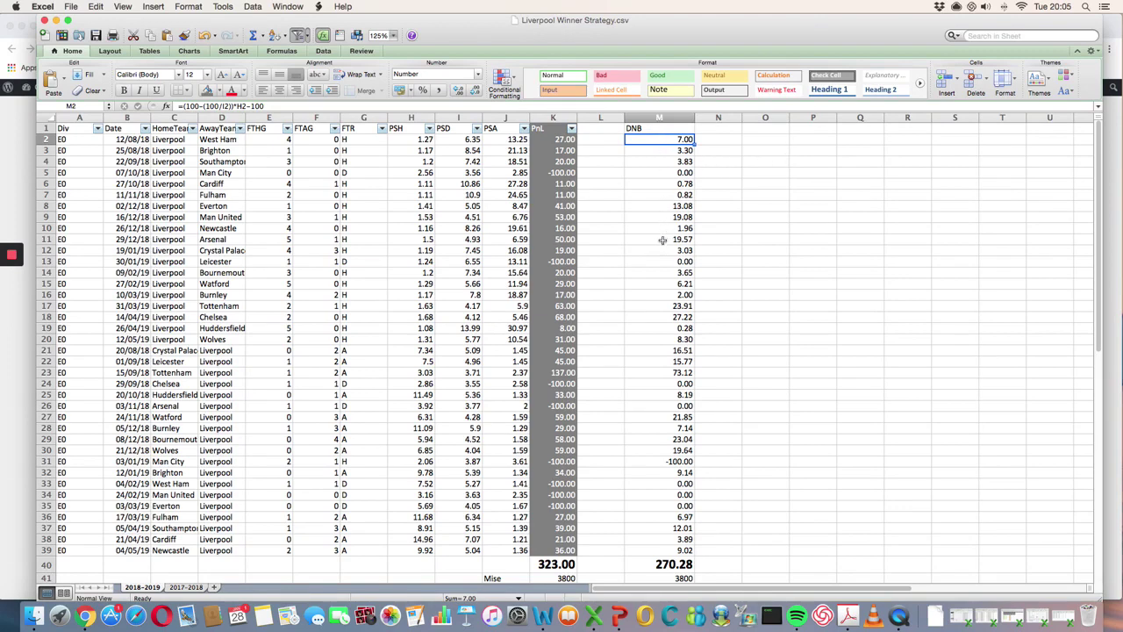
- Check the 2018-2019 DNB total and compare its ROI with the ROI of the PnL column
{"action": "scroll", "coordinate": [661, 354], "scroll_direction": "down", "scroll_amount": 3}
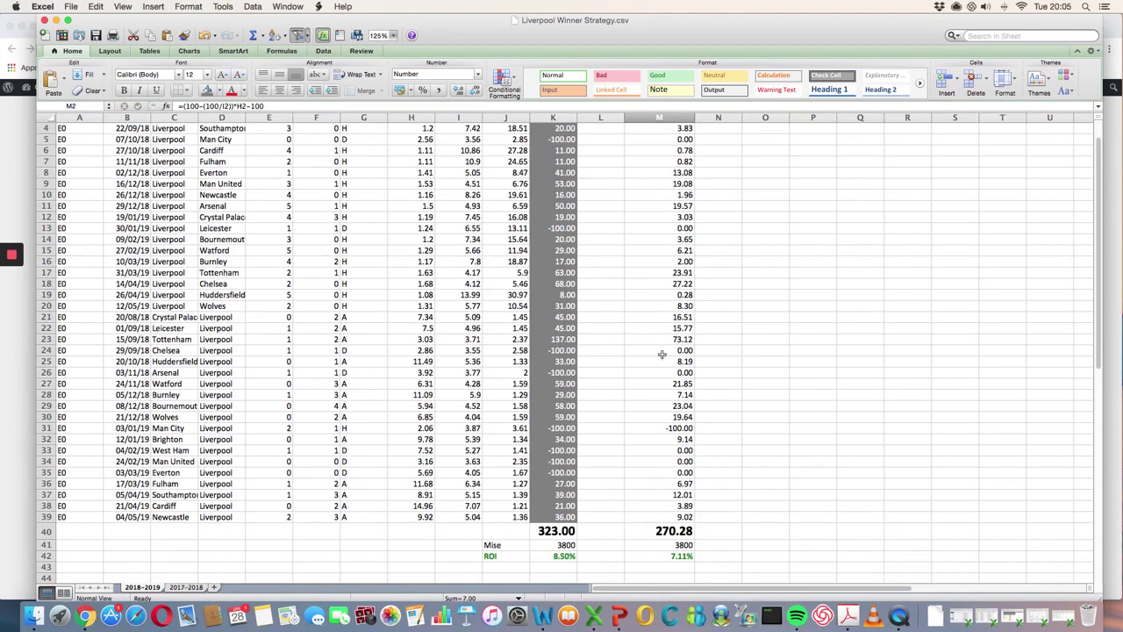
{"action": "left_click", "coordinate": [673, 509]}
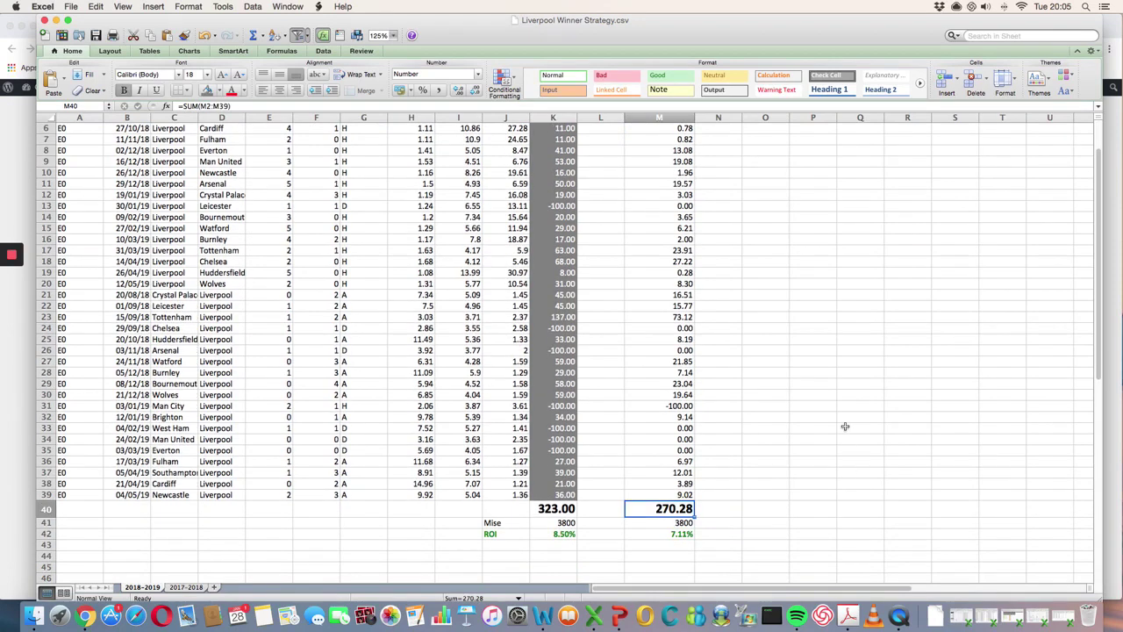
{"action": "left_click", "coordinate": [685, 535]}
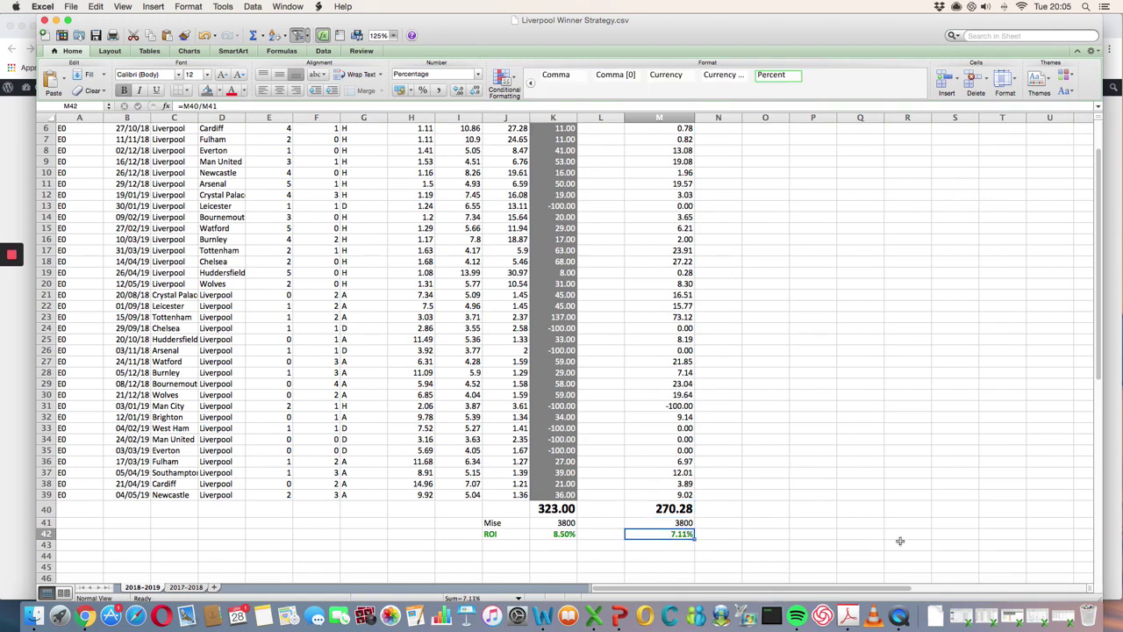
{"action": "left_click", "coordinate": [553, 534]}
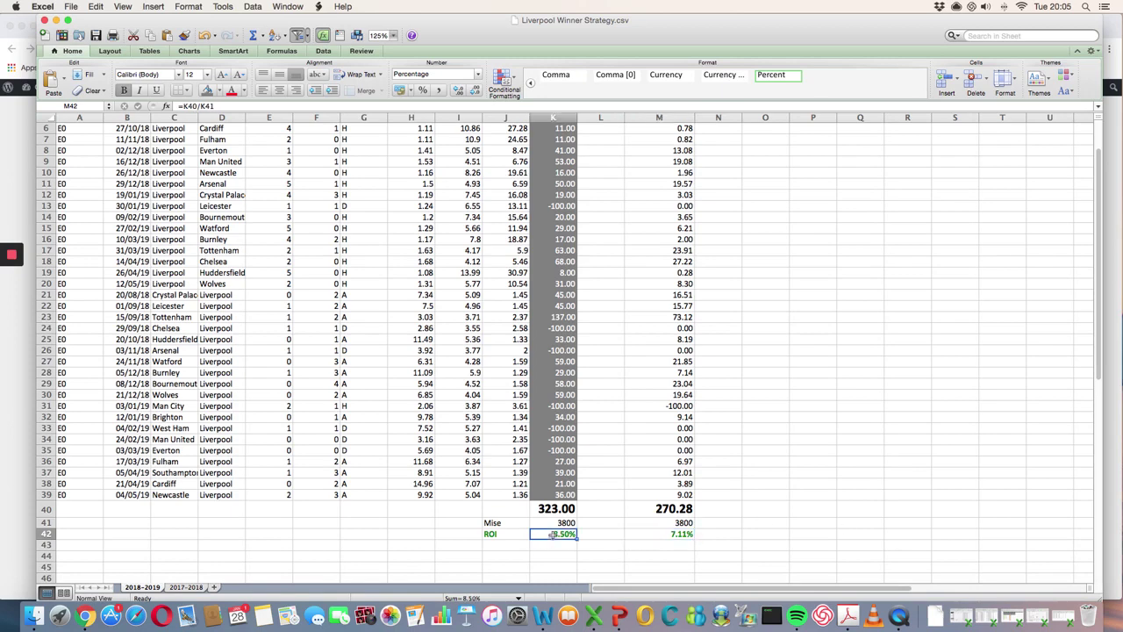
{"action": "left_click", "coordinate": [659, 535]}
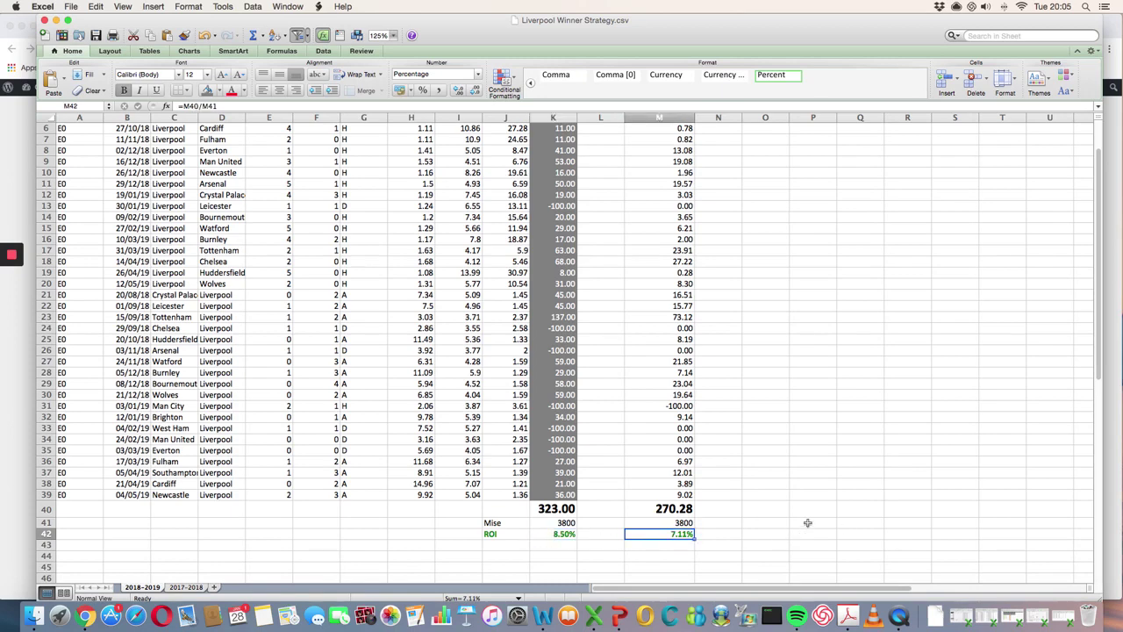
- Open the 2017-2018 sheet and set its zoom to 125%
{"action": "left_click", "coordinate": [192, 587]}
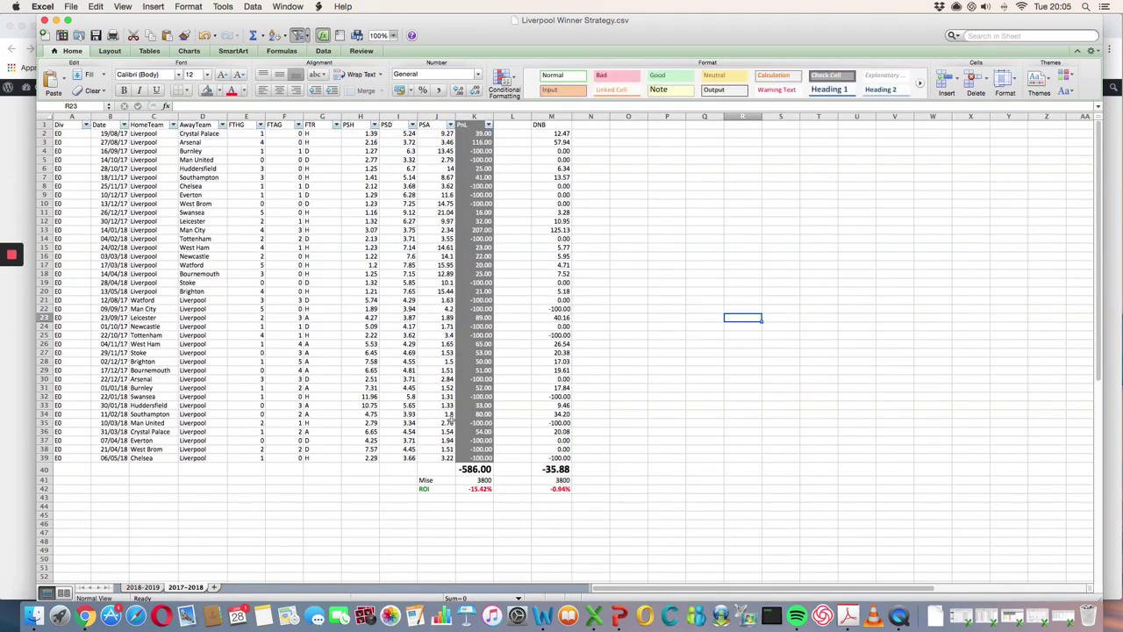
{"action": "left_click", "coordinate": [393, 35]}
{"action": "left_click", "coordinate": [378, 88]}
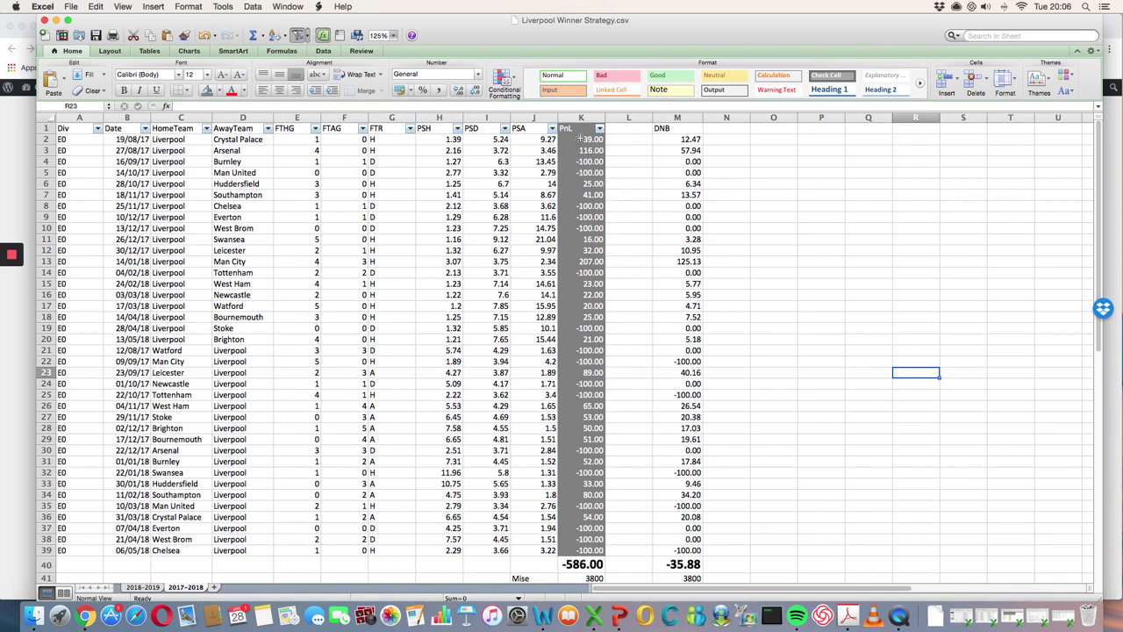
- Review the 2017-2018 PnL results from row 2 to row 39, along with their total and ROI
{"action": "left_click_drag", "start_coordinate": [579, 139], "coordinate": [586, 548]}
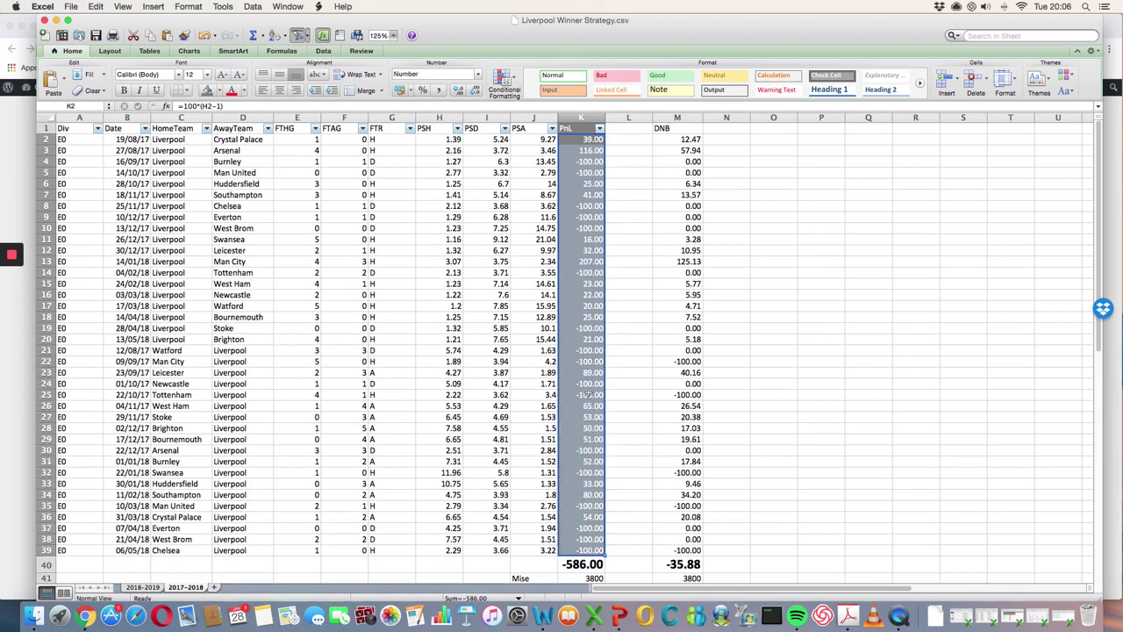
{"action": "left_click", "coordinate": [597, 139]}
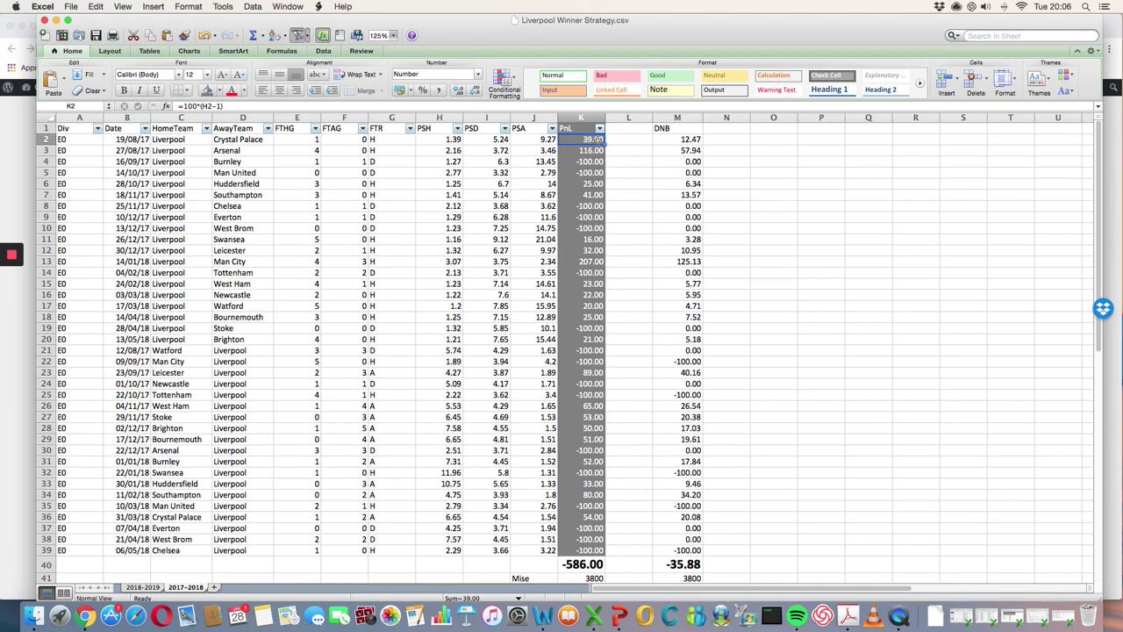
{"action": "scroll", "coordinate": [579, 283], "scroll_direction": "down", "scroll_amount": 1}
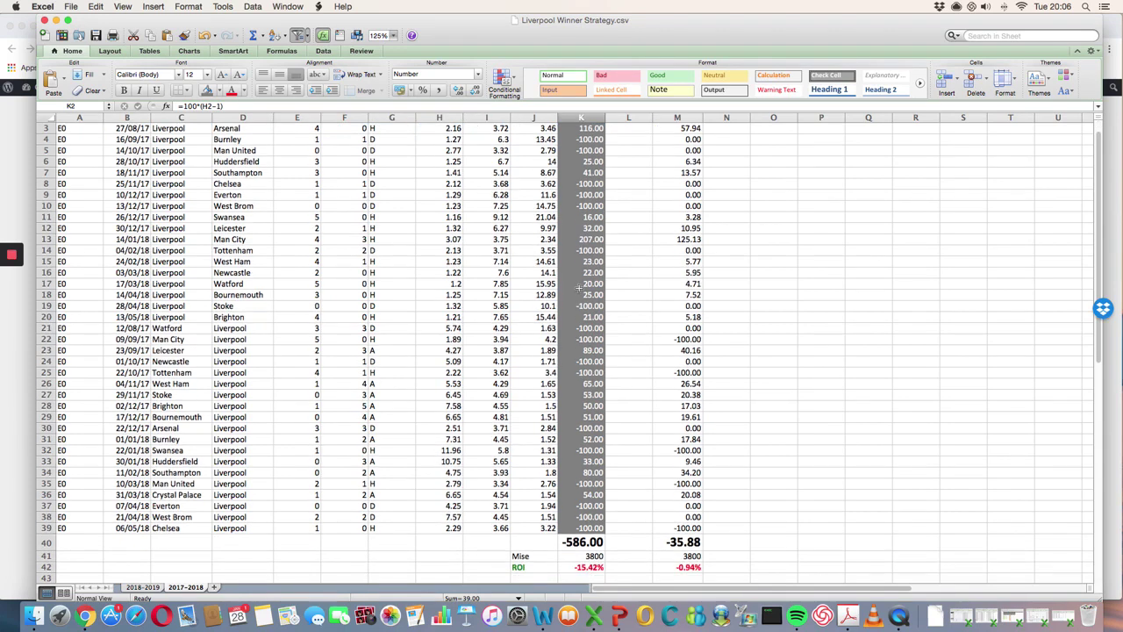
{"action": "scroll", "coordinate": [579, 284], "scroll_direction": "down", "scroll_amount": 1}
{"action": "left_click", "coordinate": [587, 531]}
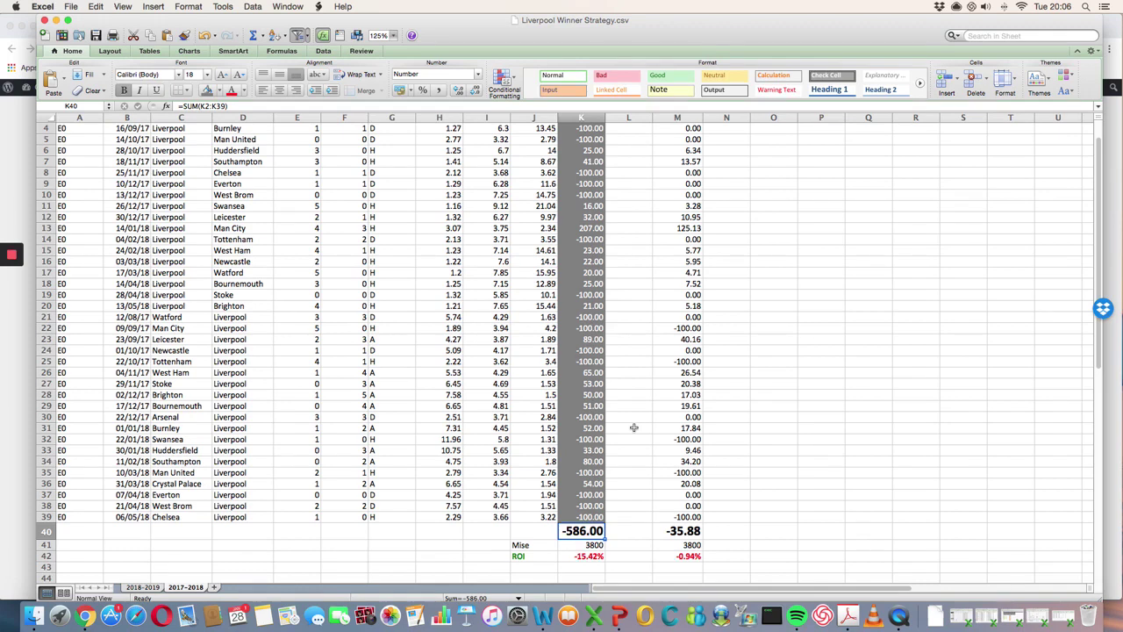
{"action": "left_click", "coordinate": [587, 558]}
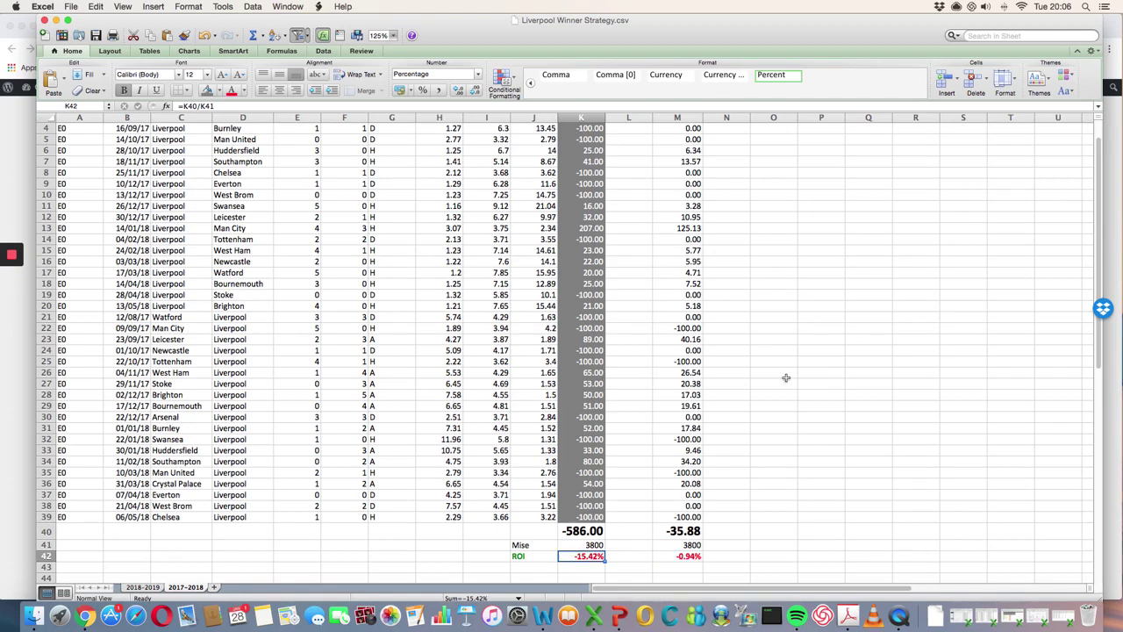
- Review the 2017-2018 DNB column from its header through the match results to its total and ROI
{"action": "scroll", "coordinate": [681, 130], "scroll_direction": "up", "scroll_amount": 3}
{"action": "left_click", "coordinate": [678, 128]}
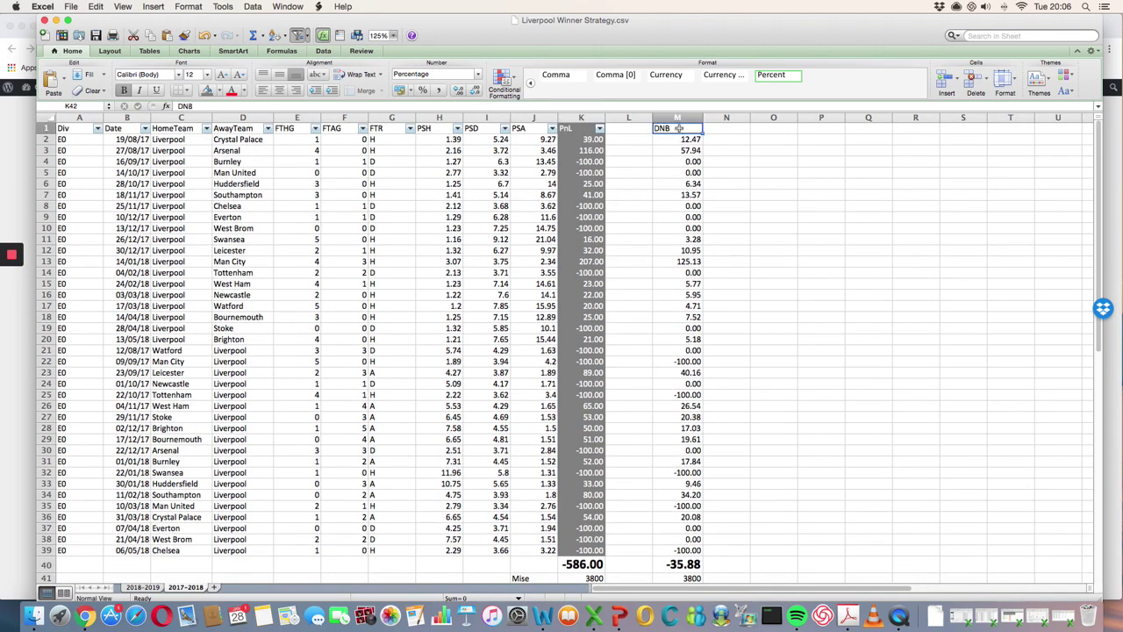
{"action": "scroll", "coordinate": [671, 251], "scroll_direction": "down", "scroll_amount": 4}
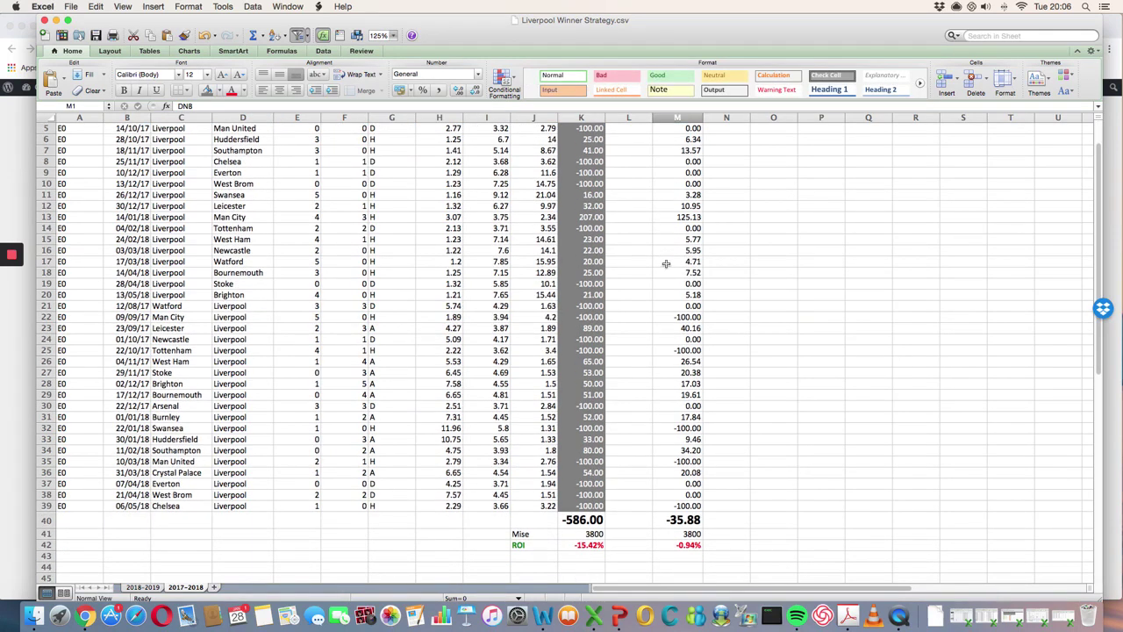
{"action": "left_click", "coordinate": [690, 546]}
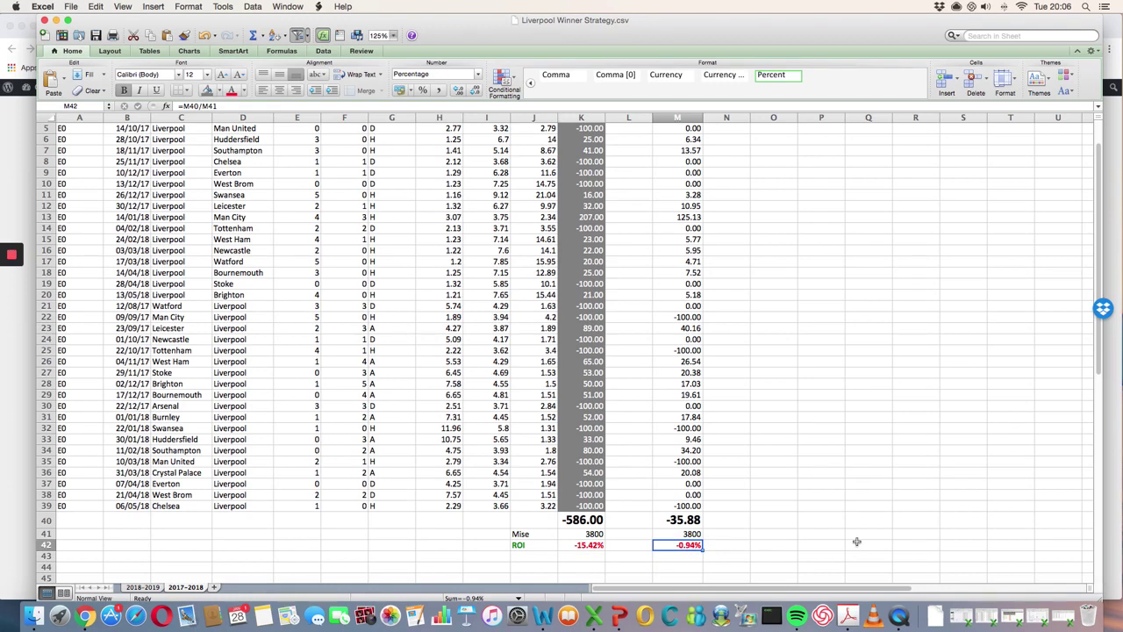
{"action": "left_click", "coordinate": [685, 522]}
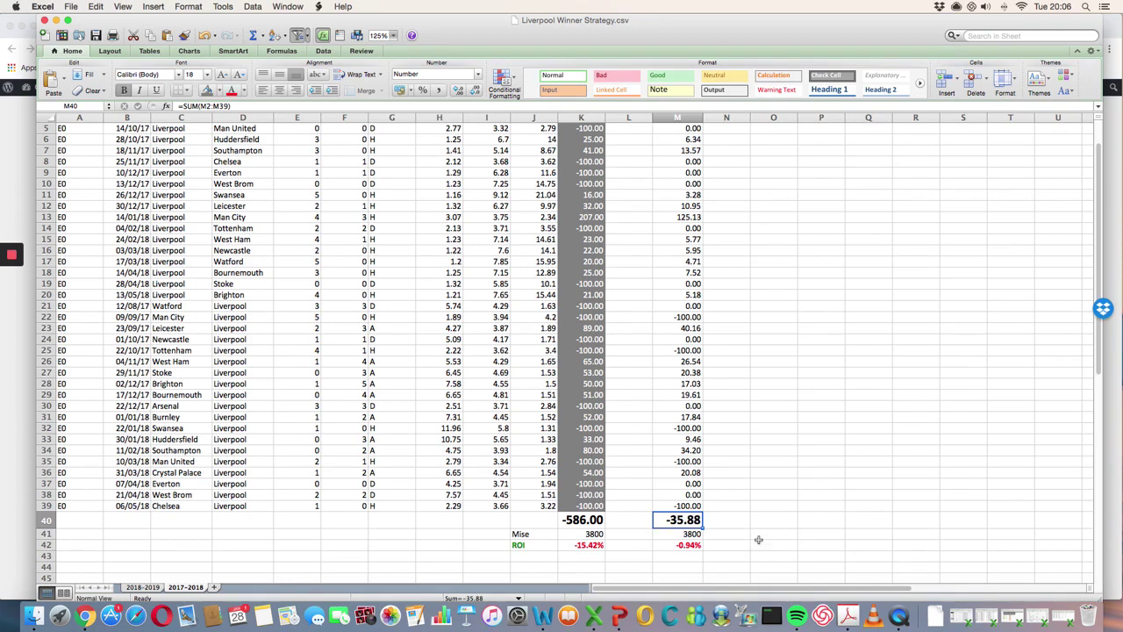
{"action": "left_click", "coordinate": [680, 548]}
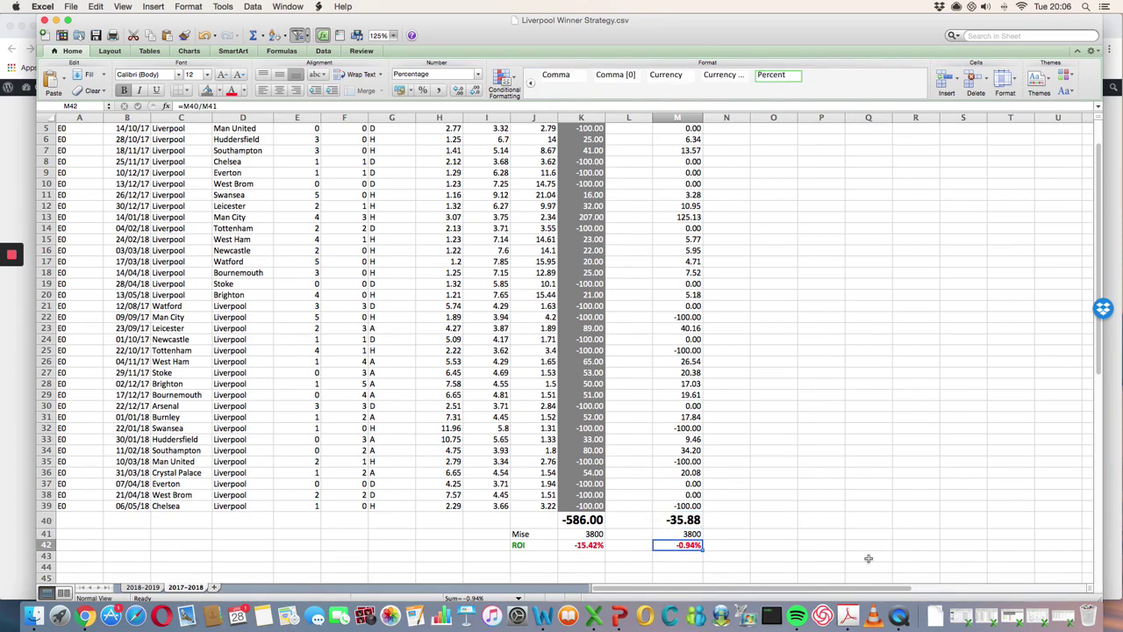
{"action": "scroll", "coordinate": [870, 555], "scroll_direction": "up", "scroll_amount": 1}
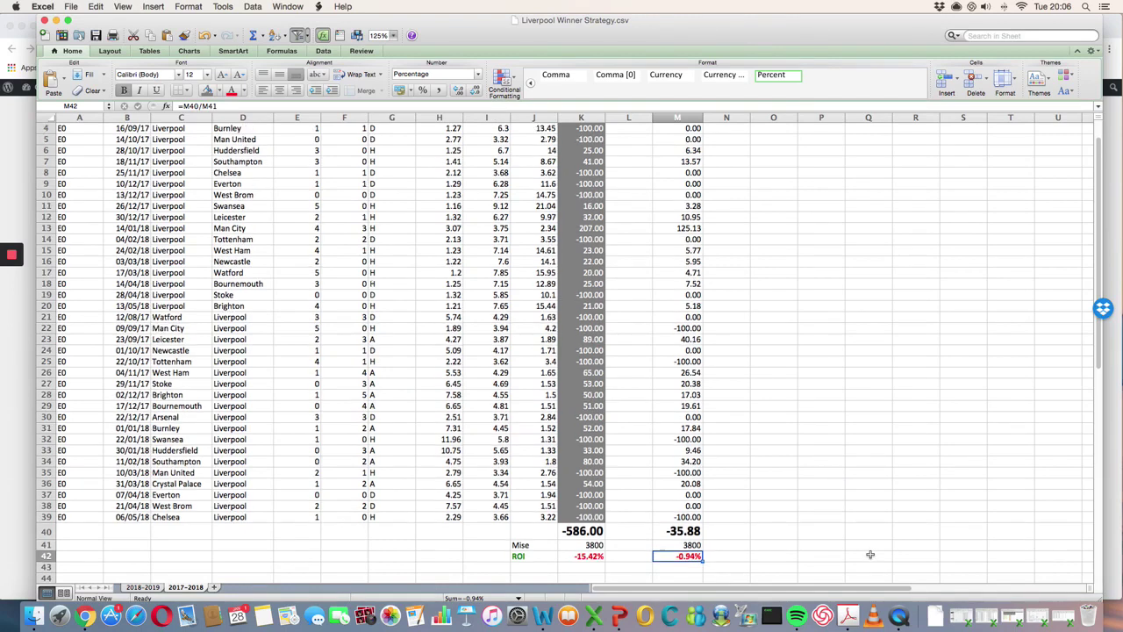
{"action": "scroll", "coordinate": [869, 555], "scroll_direction": "up", "scroll_amount": 3}
{"action": "scroll", "coordinate": [772, 424], "scroll_direction": "down", "scroll_amount": 4}
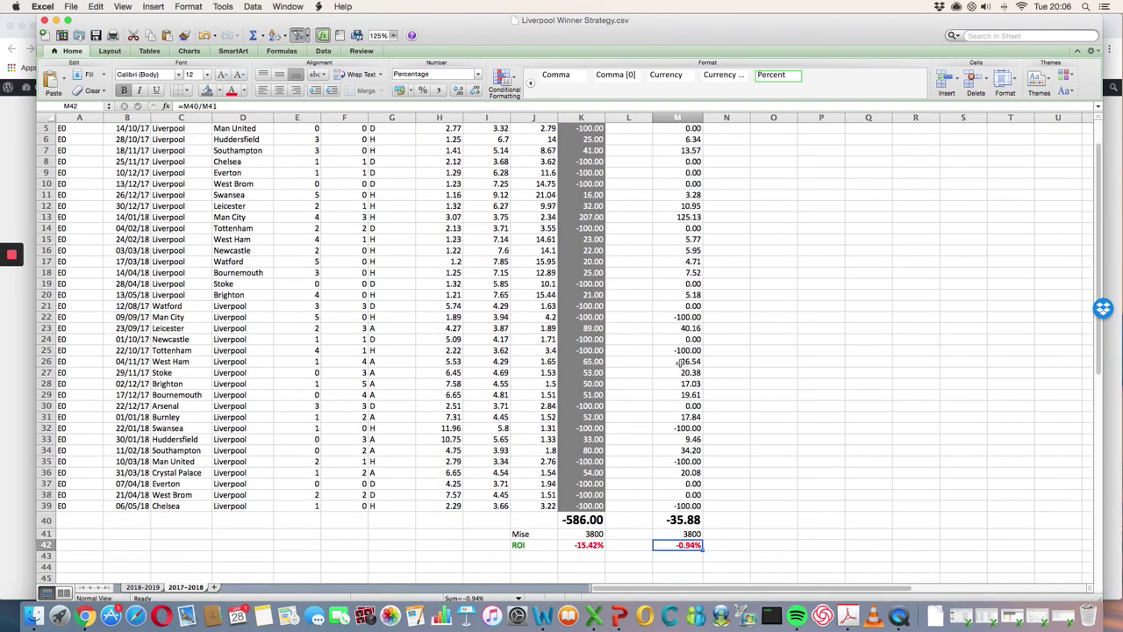
- Select the 2017-2018 DNB column from its header through its total and review the results down to the ROI
{"action": "scroll", "coordinate": [680, 361], "scroll_direction": "up", "scroll_amount": 4}
{"action": "left_click_drag", "start_coordinate": [676, 130], "coordinate": [685, 564]}
{"action": "scroll", "coordinate": [831, 384], "scroll_direction": "down", "scroll_amount": 1}
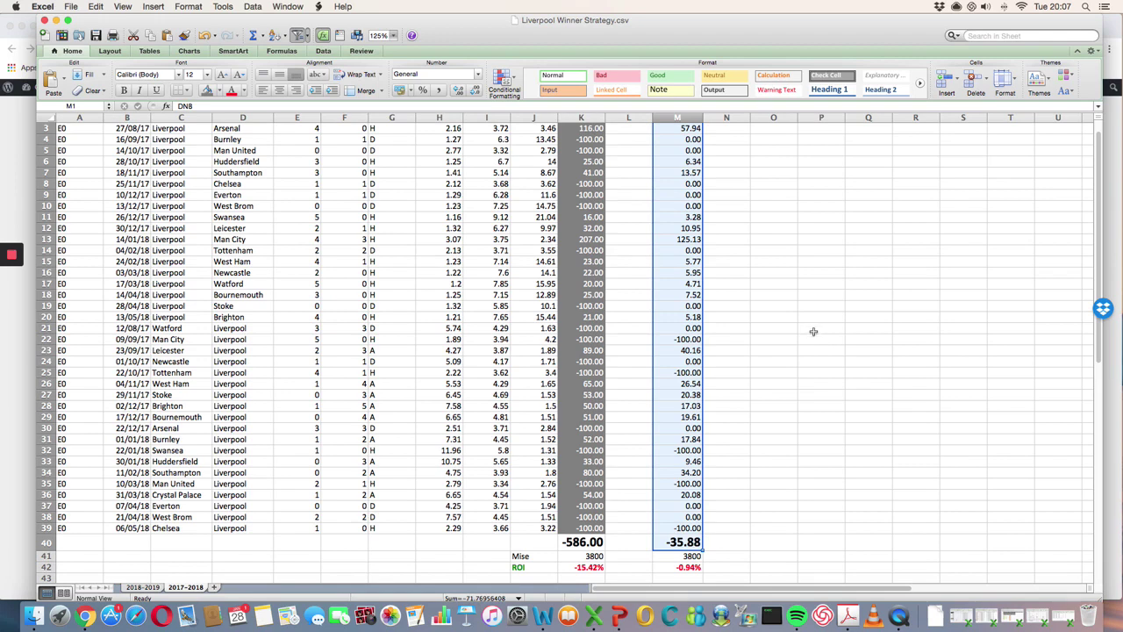
{"action": "scroll", "coordinate": [813, 319], "scroll_direction": "up", "scroll_amount": 1}
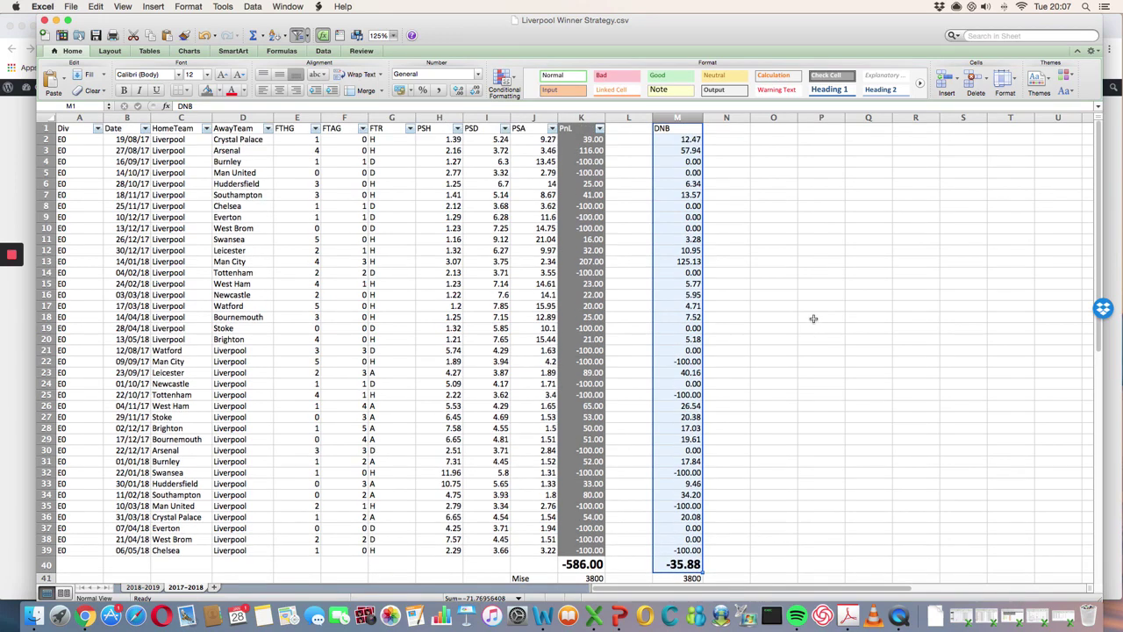
{"action": "scroll", "coordinate": [813, 318], "scroll_direction": "down", "scroll_amount": 2}
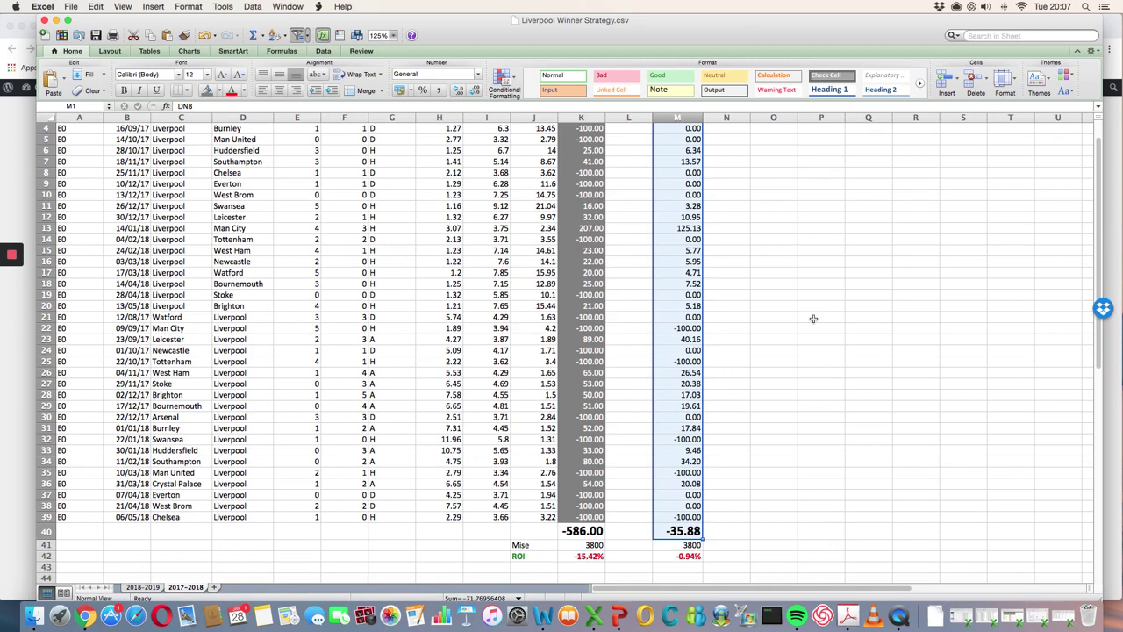
- Compare the PnL total in row 40 of the 2018-2019 sheet with the one in the 2017-2018 sheet
{"action": "left_click", "coordinate": [154, 588]}
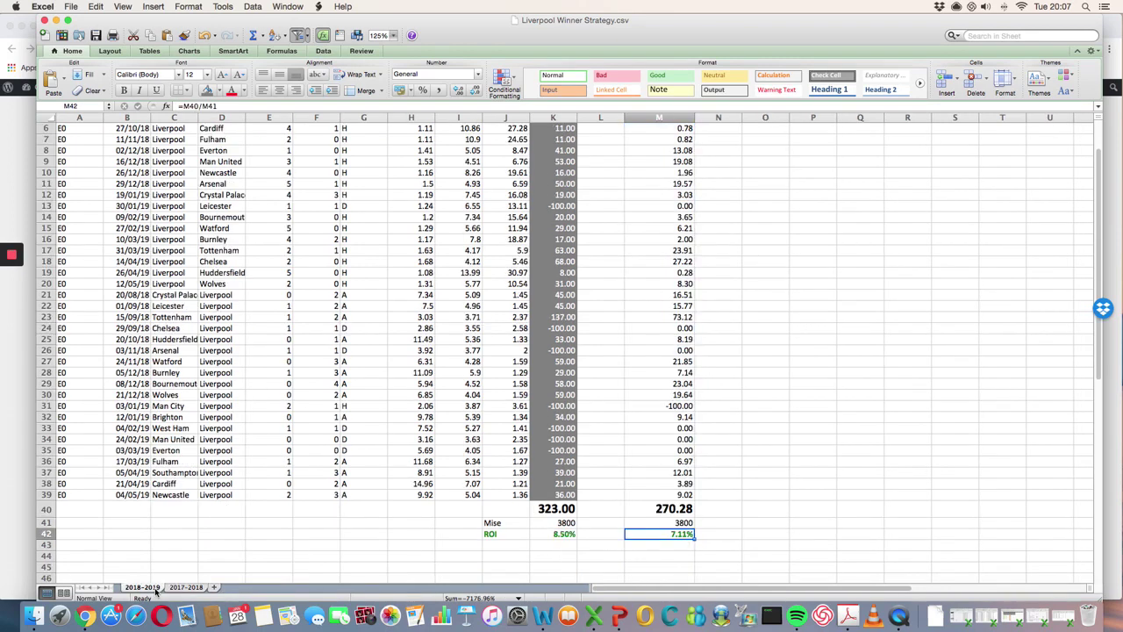
{"action": "left_click", "coordinate": [554, 511]}
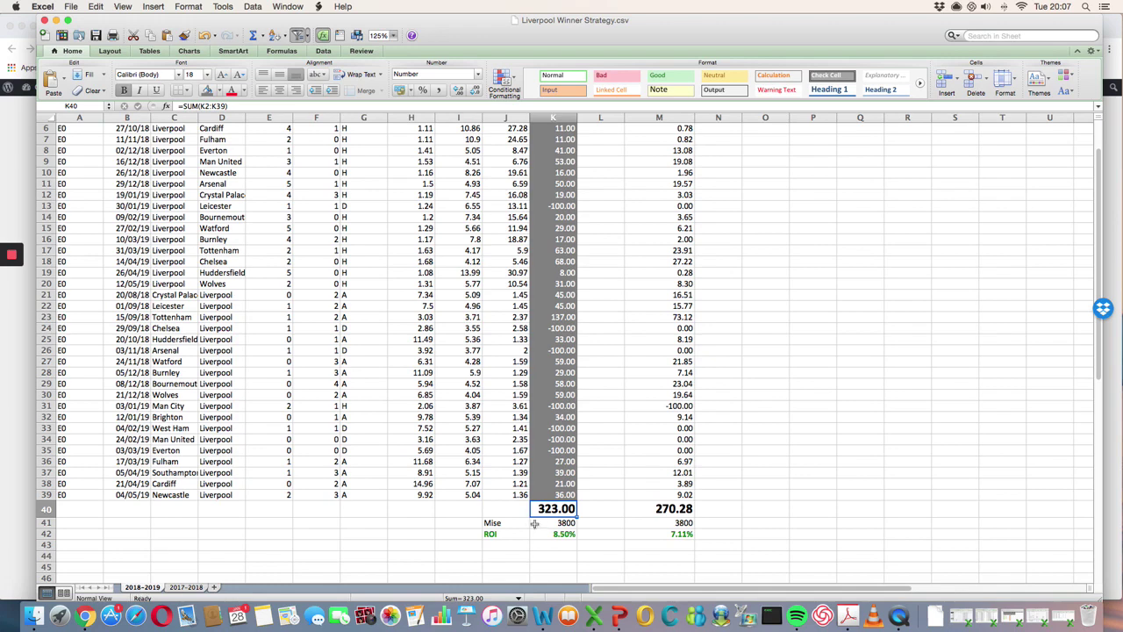
{"action": "left_click", "coordinate": [191, 588]}
{"action": "left_click", "coordinate": [587, 532]}
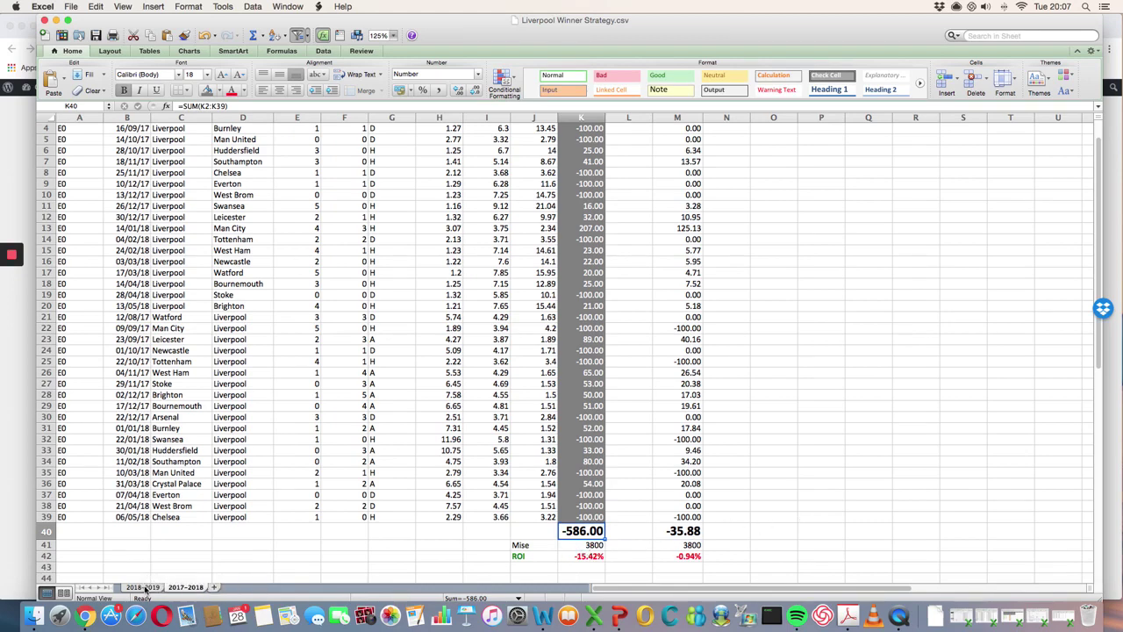
{"action": "left_click", "coordinate": [157, 588]}
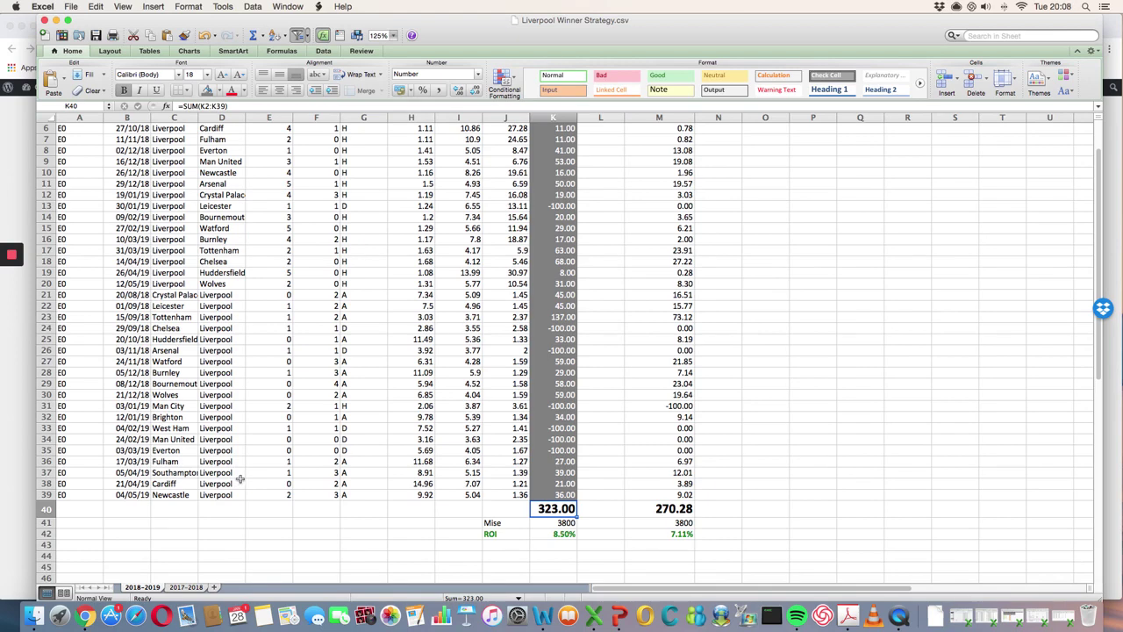
- Check the DNB total and ROI of the 2018-2019 sheet and select K42:M42 to compare the PnL and DNB ROI
{"action": "left_click", "coordinate": [690, 509]}
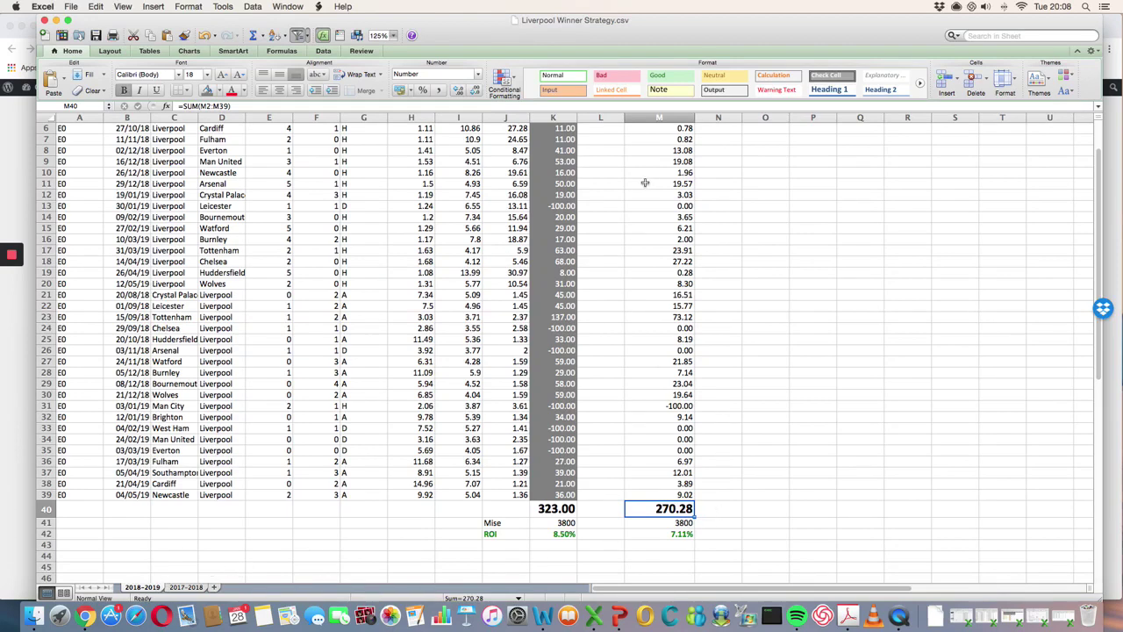
{"action": "scroll", "coordinate": [650, 181], "scroll_direction": "up", "scroll_amount": 2}
{"action": "scroll", "coordinate": [650, 181], "scroll_direction": "down", "scroll_amount": 2}
{"action": "left_click", "coordinate": [674, 489]}
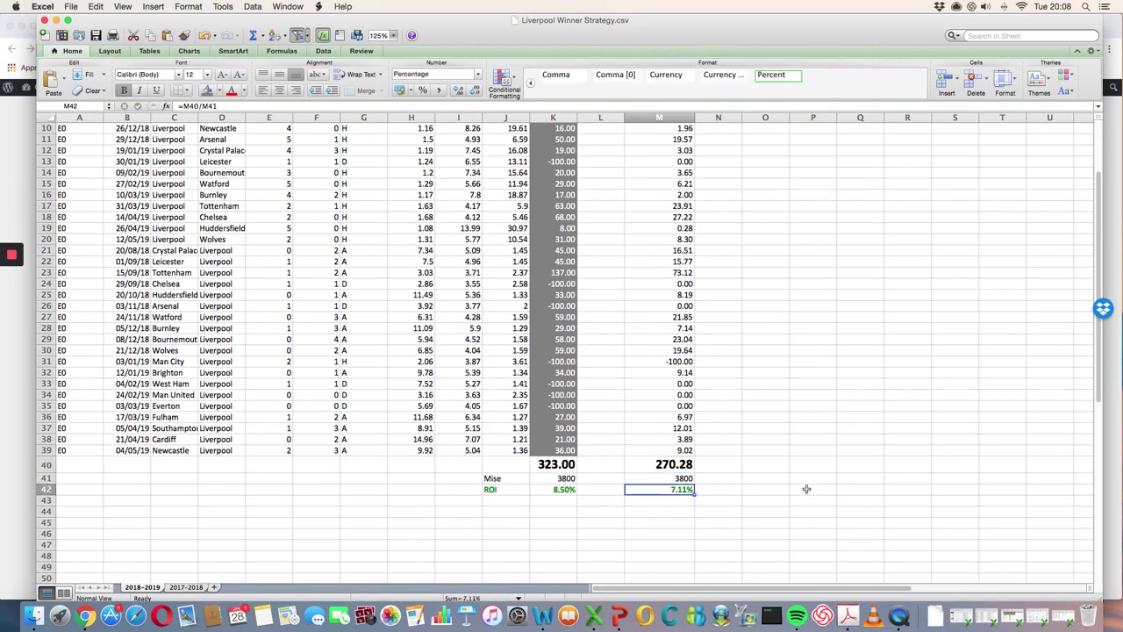
{"action": "left_click", "coordinate": [566, 490]}
{"action": "key", "text": "shift+Right"}
{"action": "key", "text": "shift+Right"}
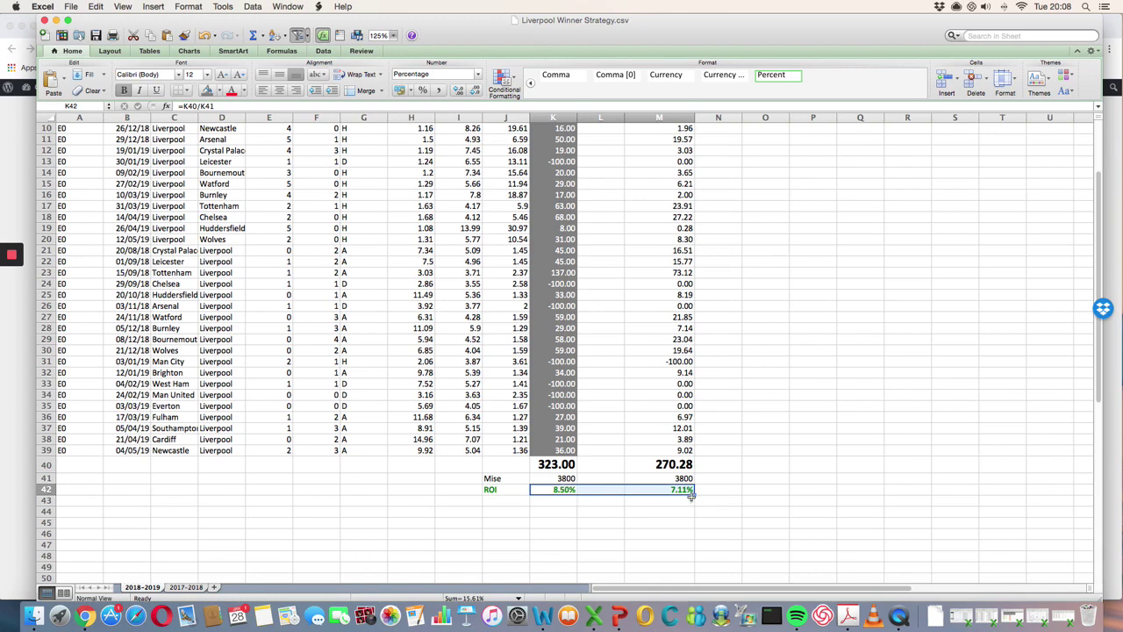
- Compare the PnL and DNB ROI in row 42 of the 2017-2018 sheet and look over its match results
{"action": "left_click", "coordinate": [184, 587]}
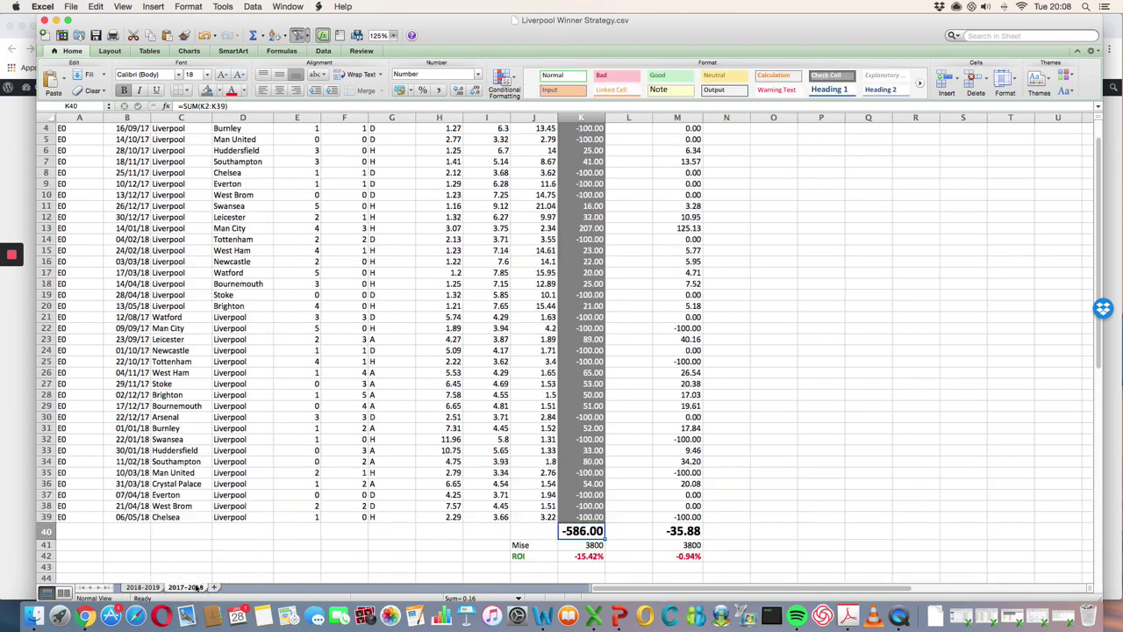
{"action": "scroll", "coordinate": [641, 514], "scroll_direction": "down", "scroll_amount": 3}
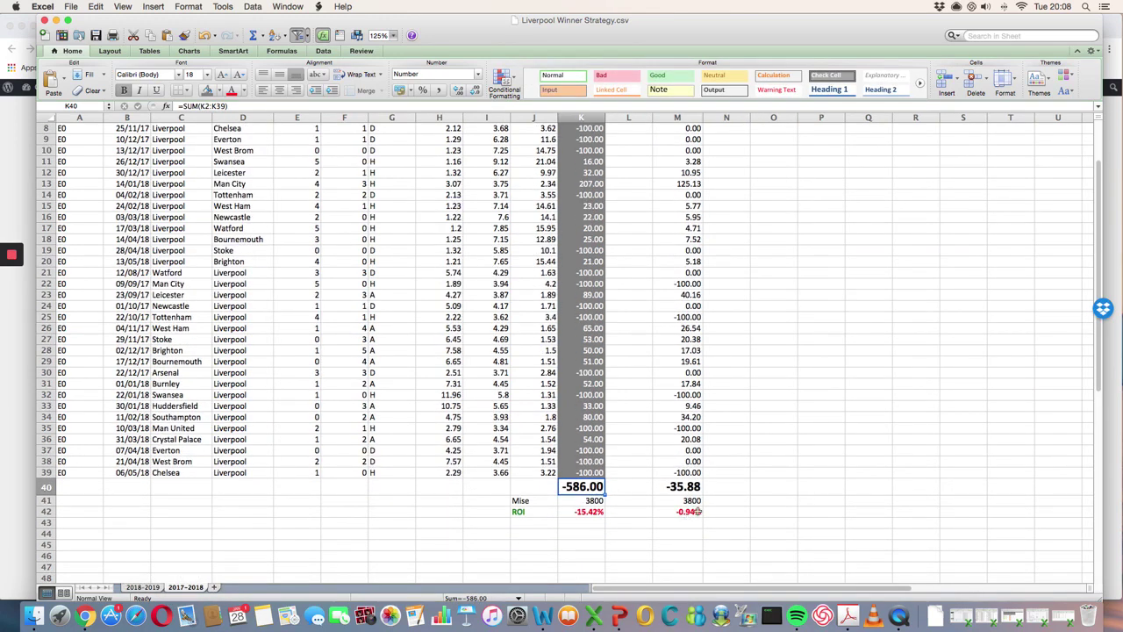
{"action": "scroll", "coordinate": [747, 433], "scroll_direction": "down", "scroll_amount": 1}
{"action": "left_click", "coordinate": [583, 512]}
{"action": "left_click", "coordinate": [678, 511]}
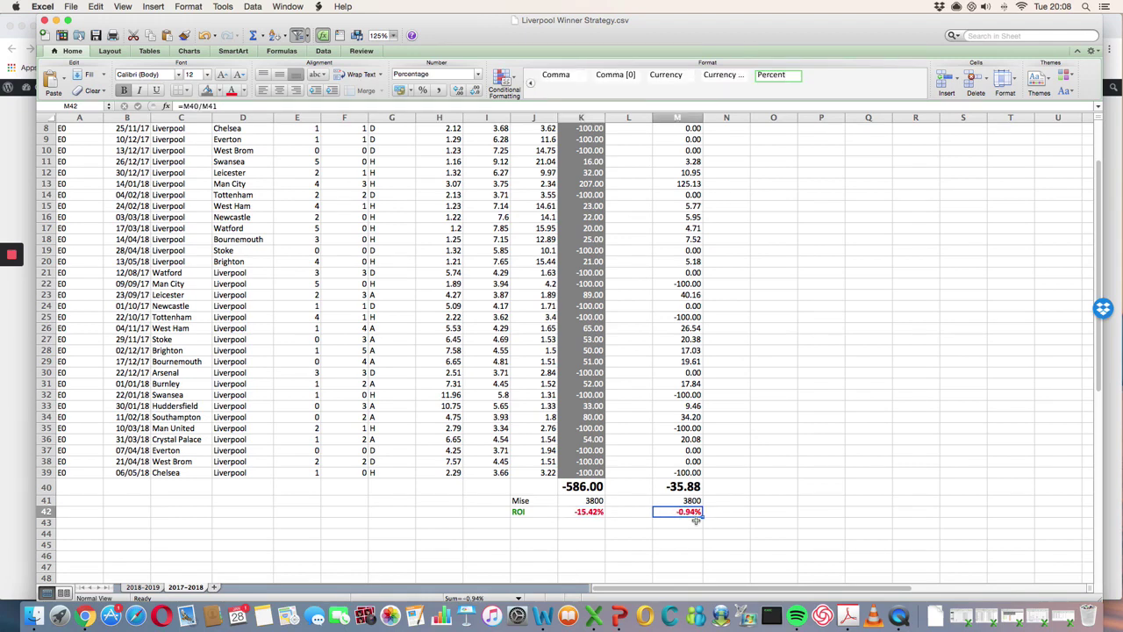
{"action": "left_click", "coordinate": [593, 517]}
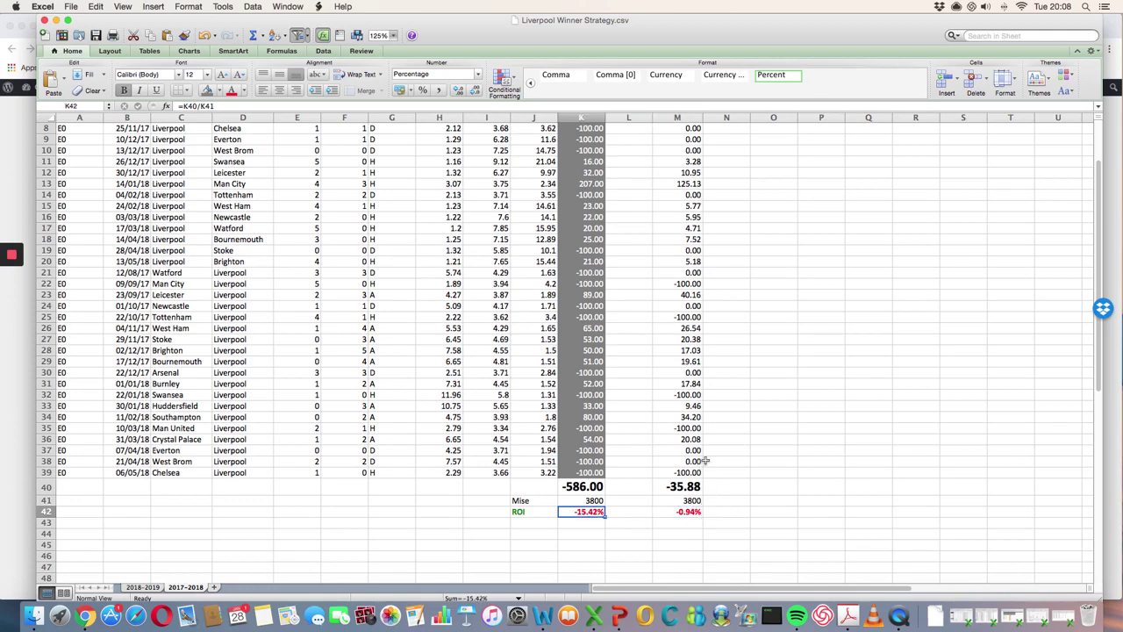
{"action": "scroll", "coordinate": [678, 444], "scroll_direction": "up", "scroll_amount": 3}
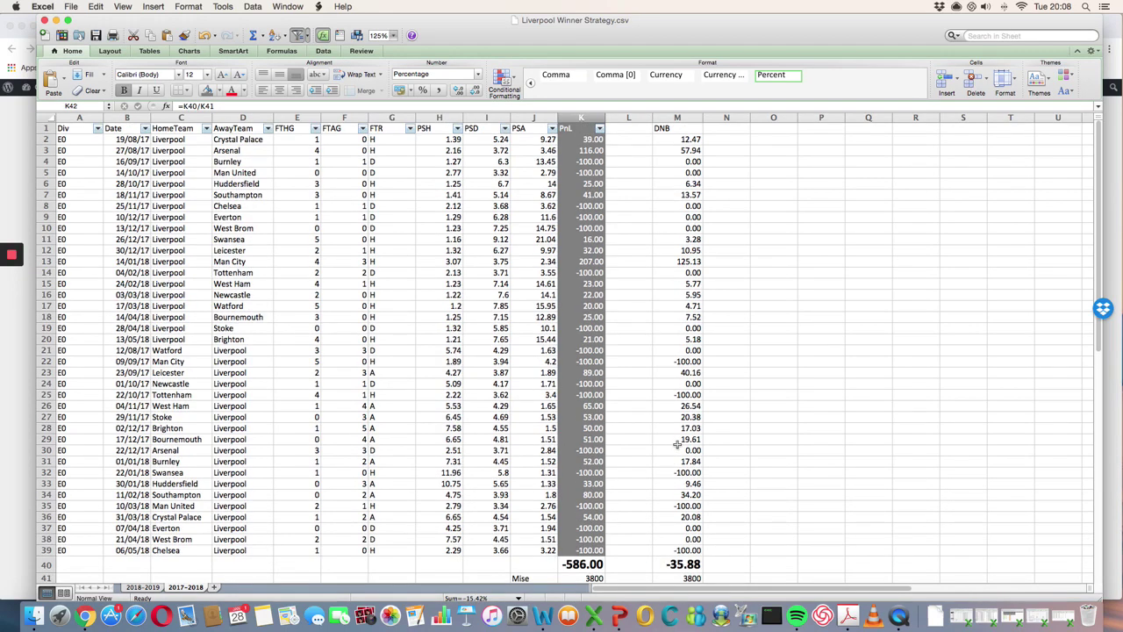
{"action": "scroll", "coordinate": [676, 446], "scroll_direction": "down", "scroll_amount": 1}
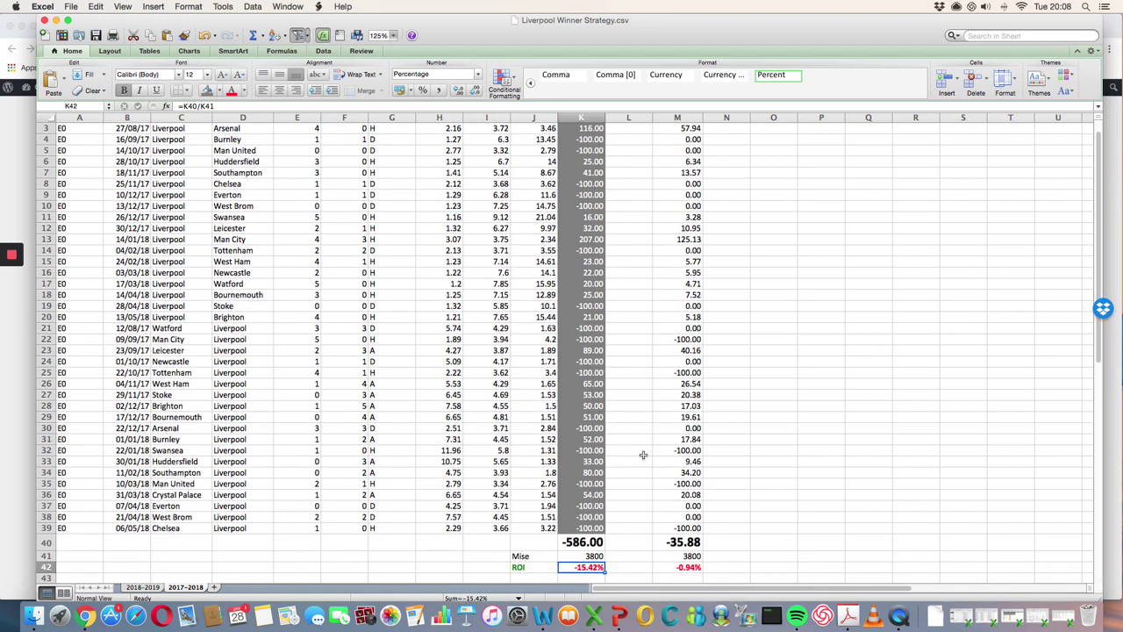
- Alternate between the two season sheets to compare their ROI rows and PnL totals, ending on the 2018-2019 sheet
{"action": "left_click", "coordinate": [143, 587]}
{"action": "key", "text": "ctrl+Page_Down"}
{"action": "key", "text": "ctrl+Page_Up"}
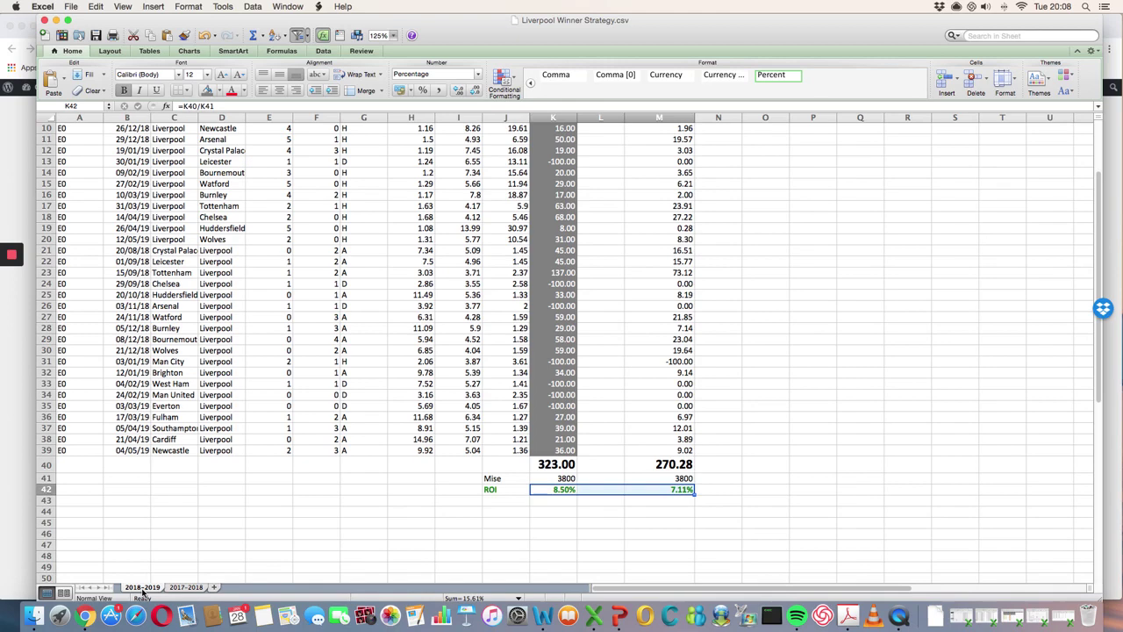
{"action": "left_click", "coordinate": [182, 587]}
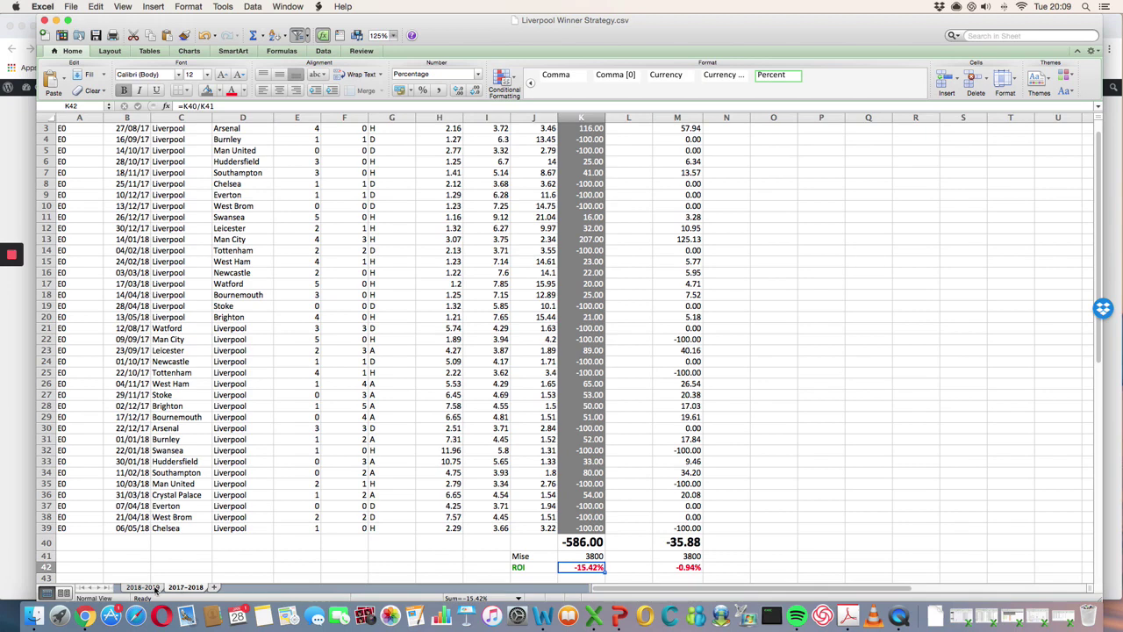
{"action": "left_click", "coordinate": [142, 587]}
{"action": "left_click", "coordinate": [182, 587]}
{"action": "left_click", "coordinate": [568, 543]}
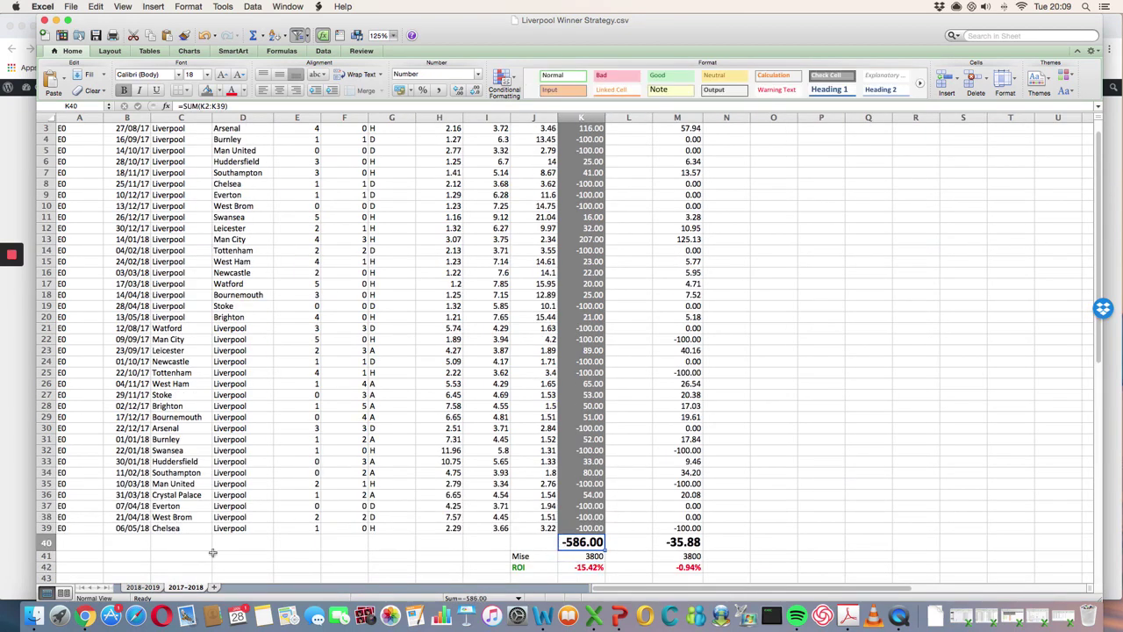
{"action": "left_click", "coordinate": [142, 587]}
{"action": "left_click", "coordinate": [554, 464]}
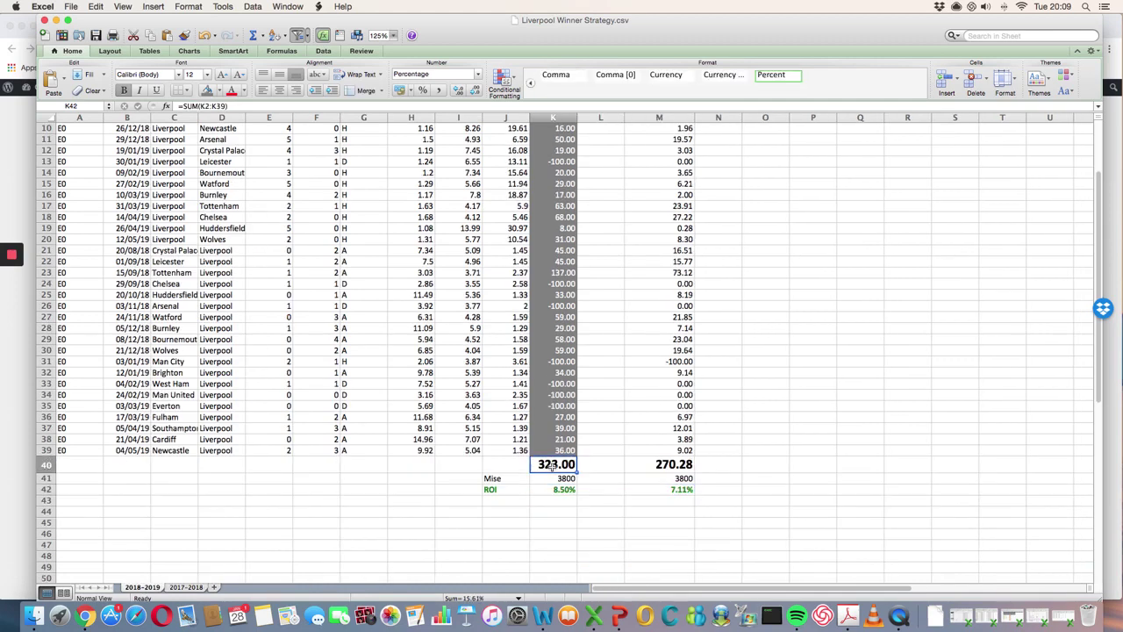
{"action": "left_click", "coordinate": [186, 587]}
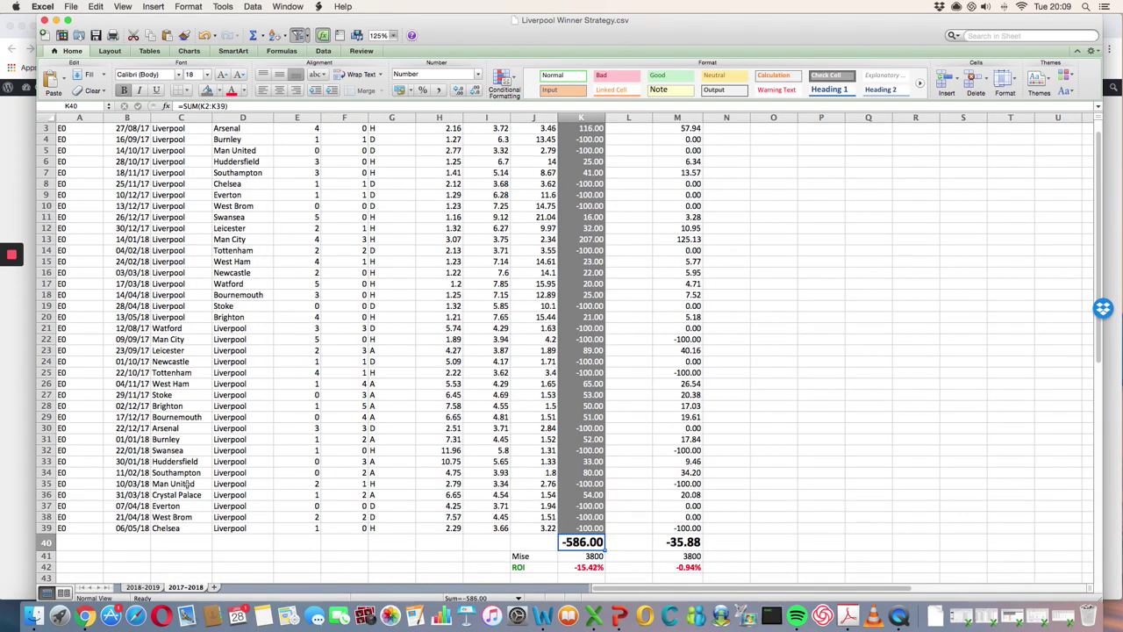
{"action": "left_click", "coordinate": [153, 587]}
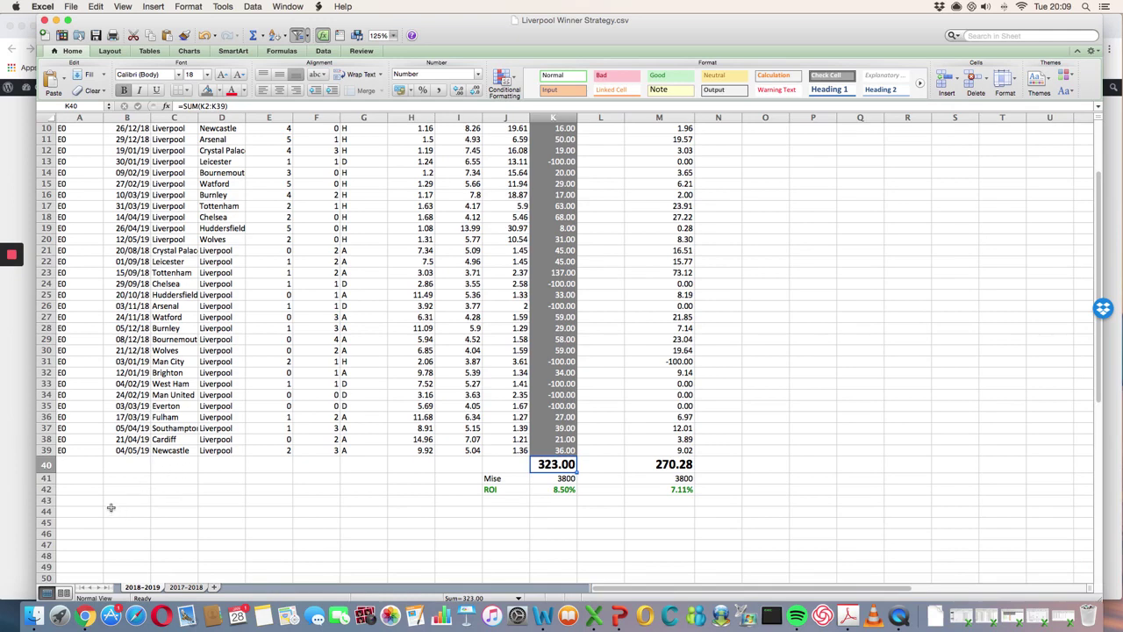
- Look over the 2018-2019 match list from the total row up to the column headers
{"action": "left_click", "coordinate": [78, 466]}
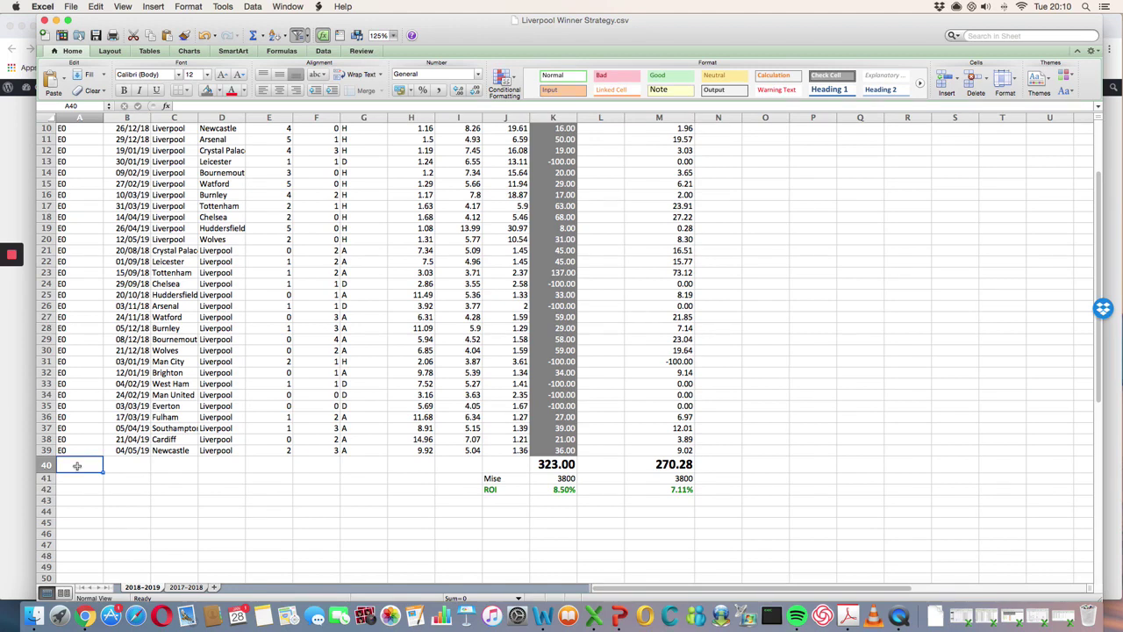
{"action": "scroll", "coordinate": [278, 380], "scroll_direction": "up", "scroll_amount": 5}
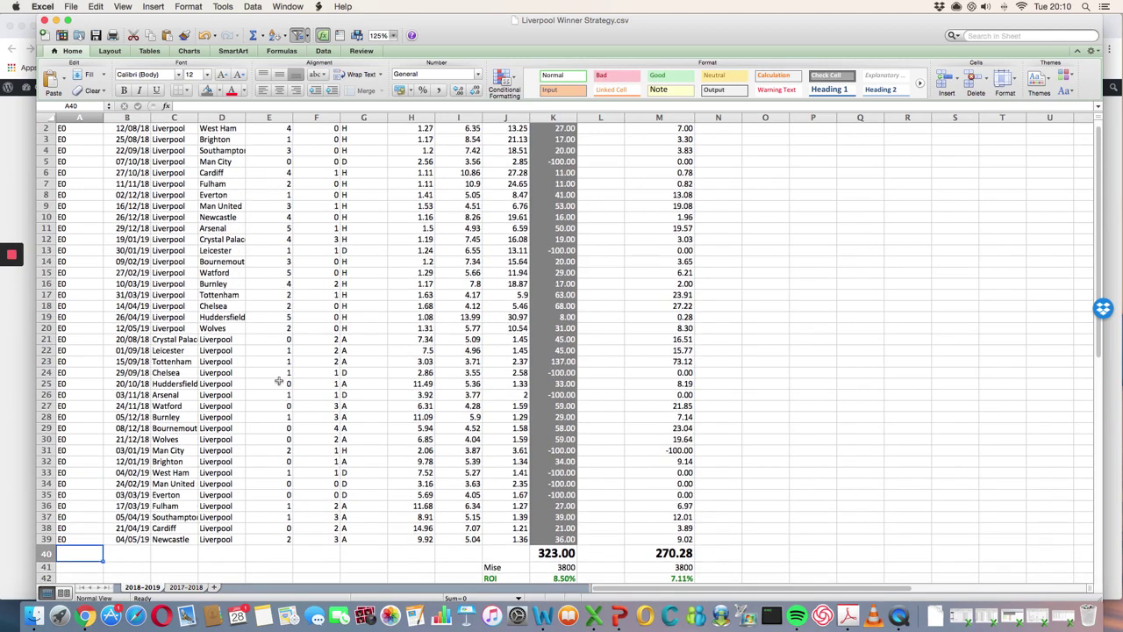
{"action": "scroll", "coordinate": [278, 380], "scroll_direction": "down", "scroll_amount": 1}
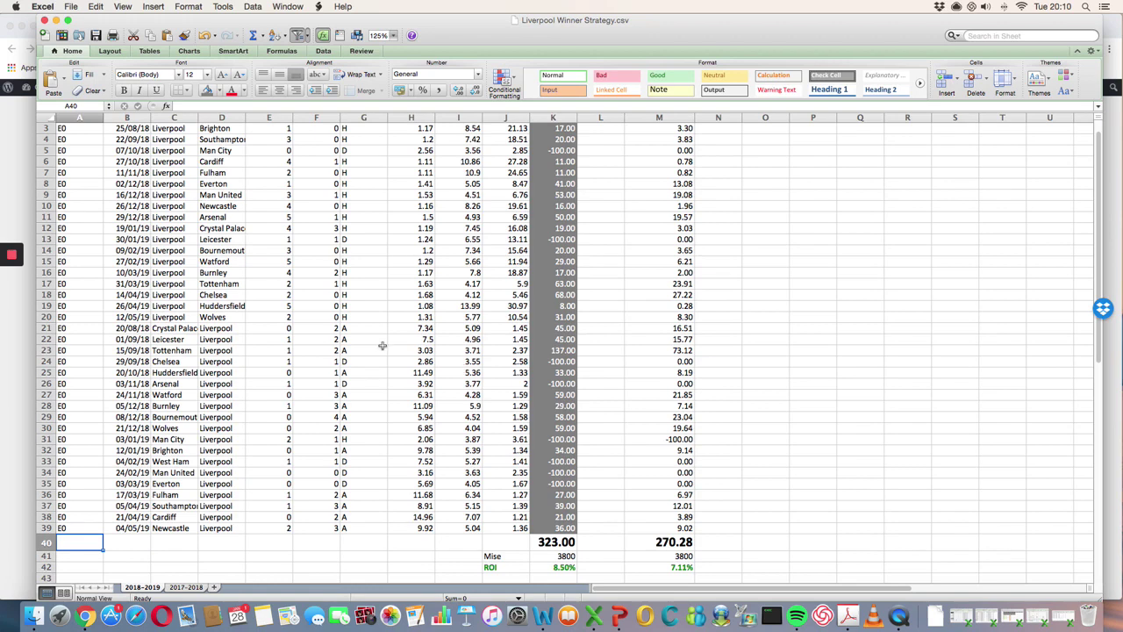
{"action": "scroll", "coordinate": [383, 346], "scroll_direction": "up", "scroll_amount": 1}
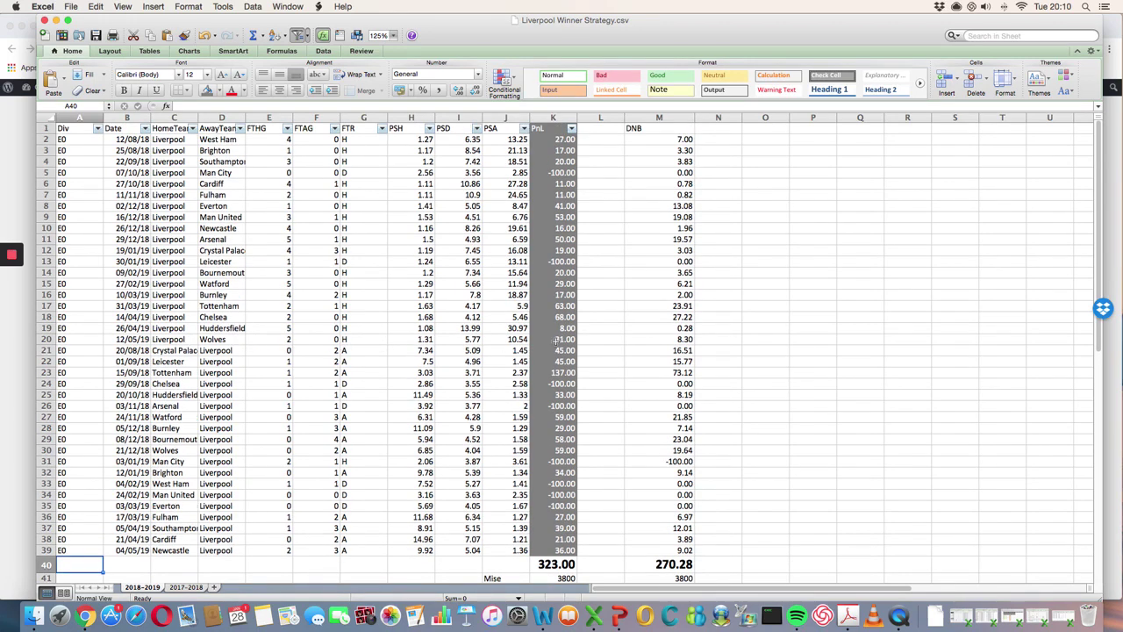
- Select the 2018-2019 PnL values of the home matches (K2:K20) and of the away matches (K21:K39) to compare their sums
{"action": "left_click_drag", "start_coordinate": [556, 339], "coordinate": [568, 139]}
{"action": "scroll", "coordinate": [530, 413], "scroll_direction": "down", "scroll_amount": 1}
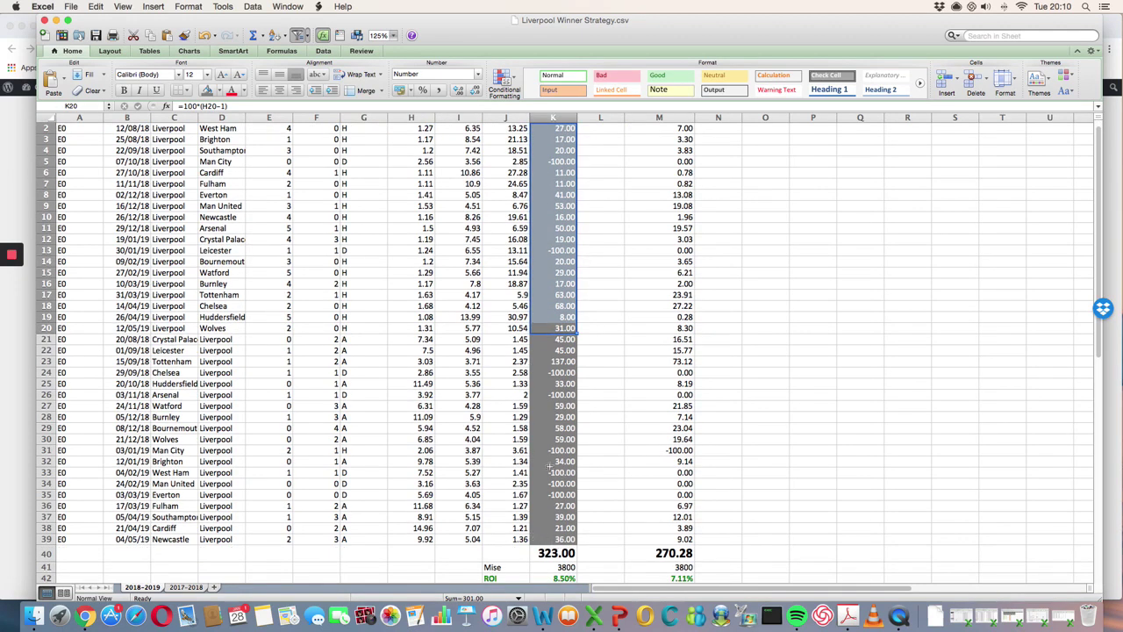
{"action": "scroll", "coordinate": [558, 546], "scroll_direction": "up", "scroll_amount": 1}
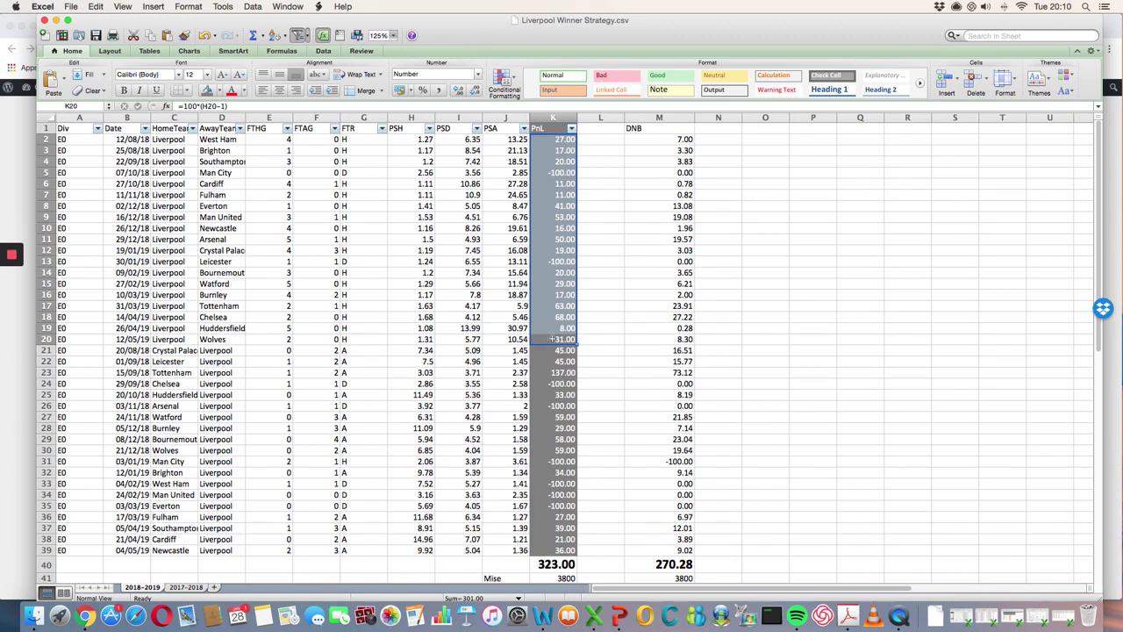
{"action": "left_click_drag", "start_coordinate": [544, 339], "coordinate": [562, 139]}
{"action": "scroll", "coordinate": [678, 272], "scroll_direction": "down", "scroll_amount": 3}
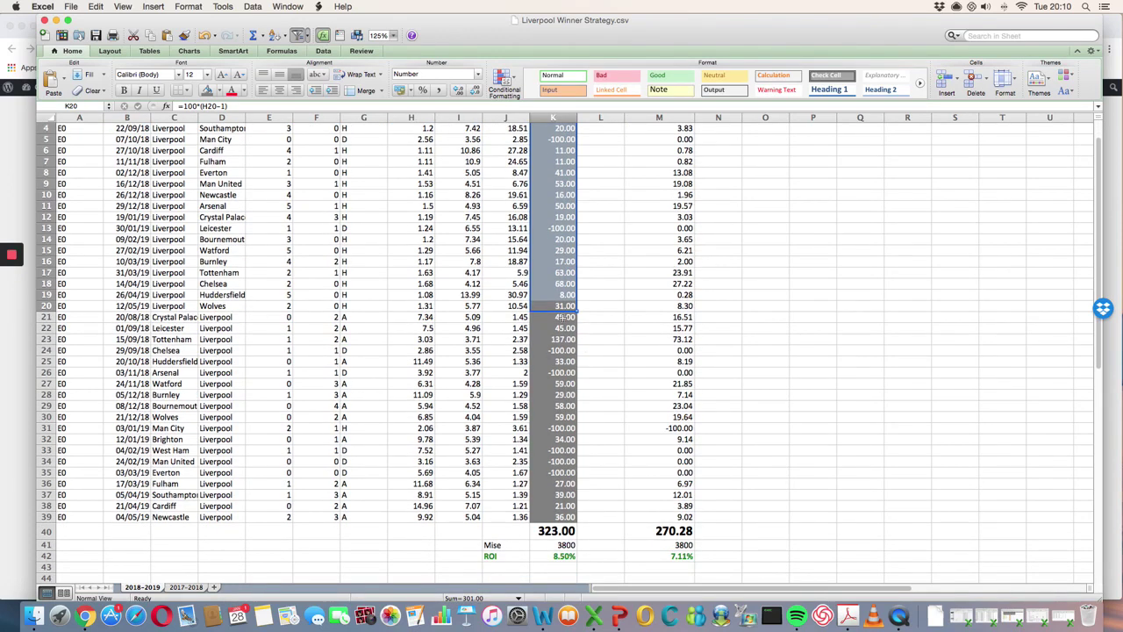
{"action": "left_click_drag", "start_coordinate": [560, 317], "coordinate": [563, 517]}
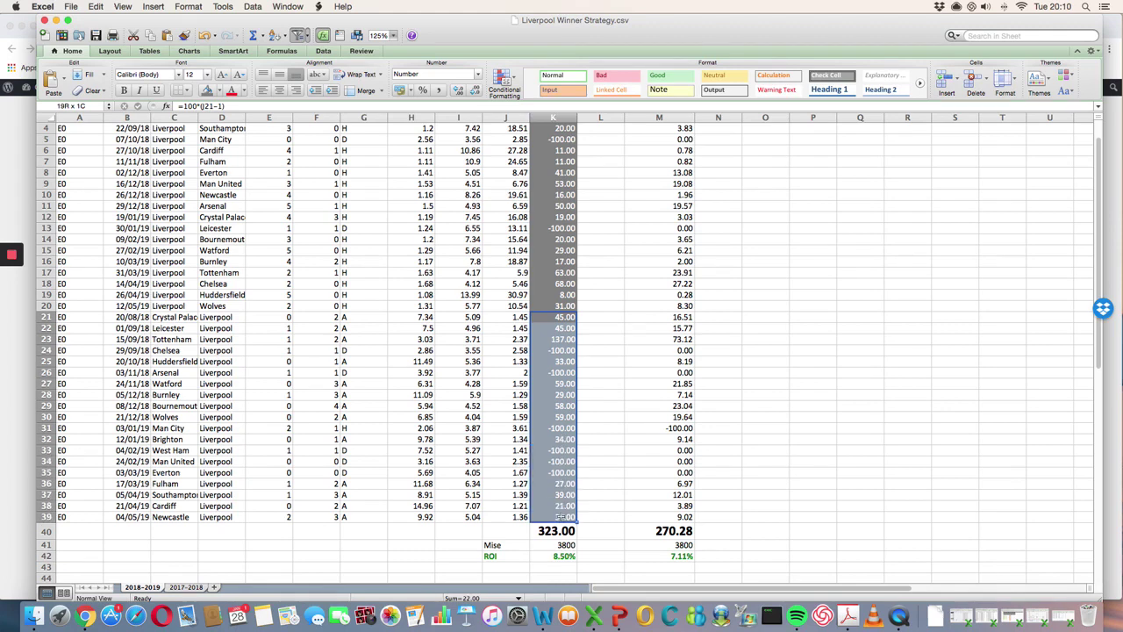
{"action": "scroll", "coordinate": [720, 359], "scroll_direction": "down", "scroll_amount": 1}
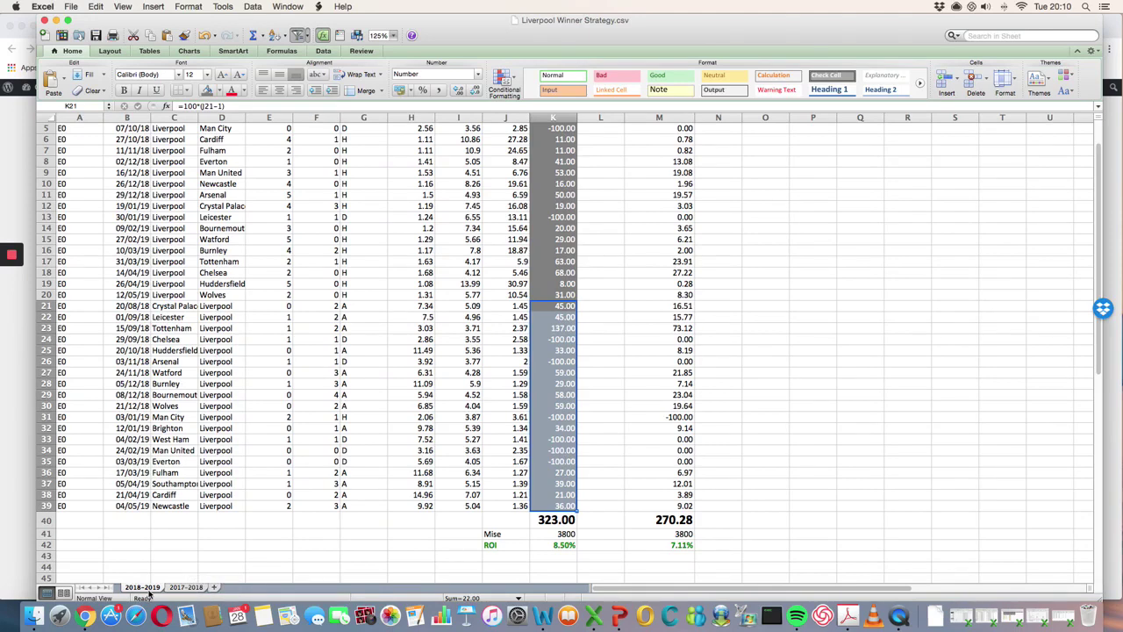
{"action": "left_click", "coordinate": [185, 587]}
{"action": "left_click", "coordinate": [142, 587]}
{"action": "left_click", "coordinate": [407, 538]}
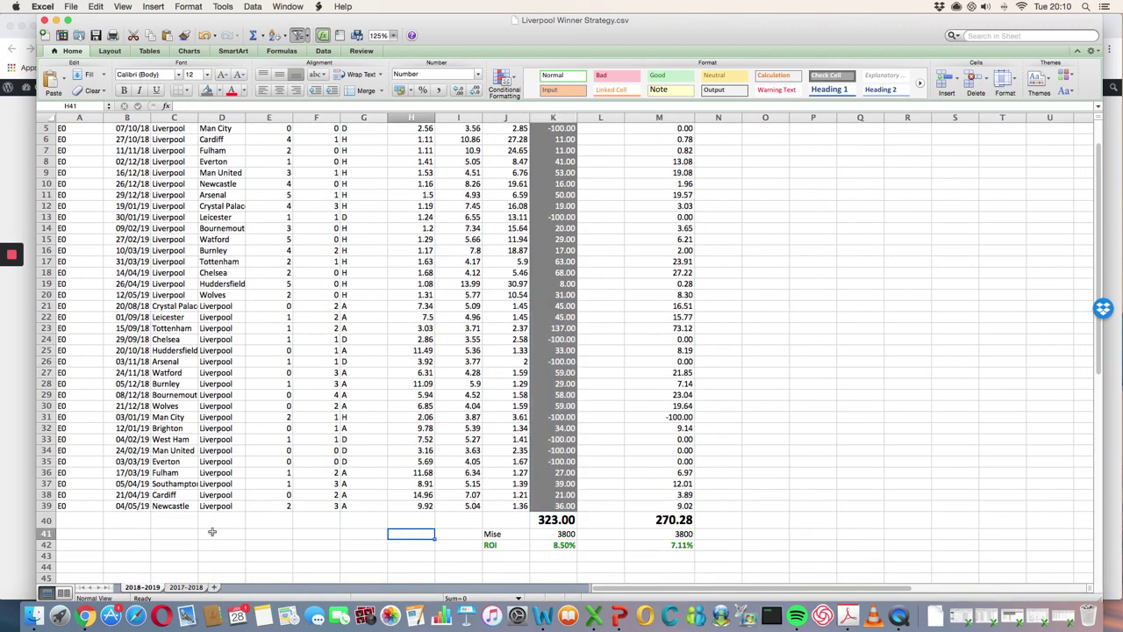
{"action": "left_click", "coordinate": [83, 521]}
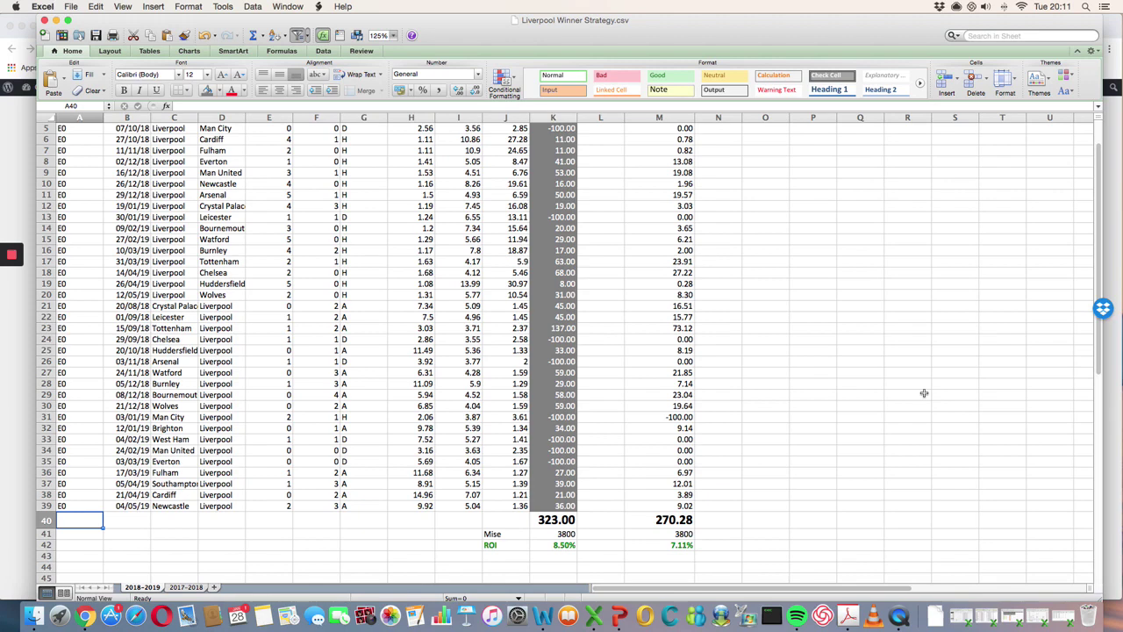
- Check the PSH odds of the 07/10/18 Man City match in the 2018-2019 sheet
{"action": "scroll", "coordinate": [496, 330], "scroll_direction": "up", "scroll_amount": 4}
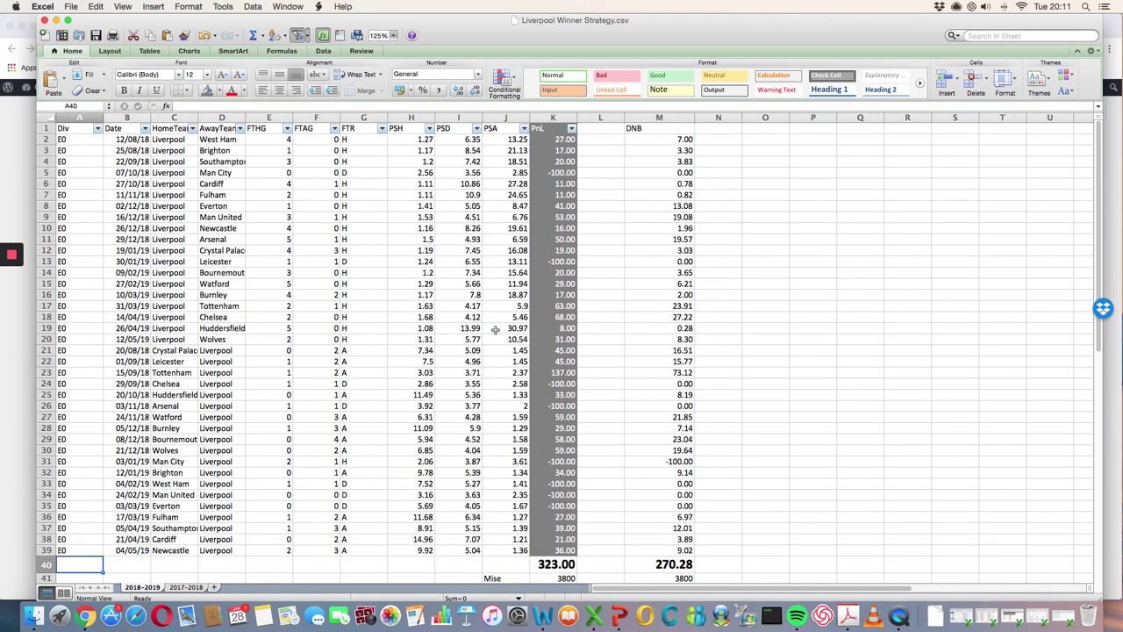
{"action": "left_click", "coordinate": [423, 173]}
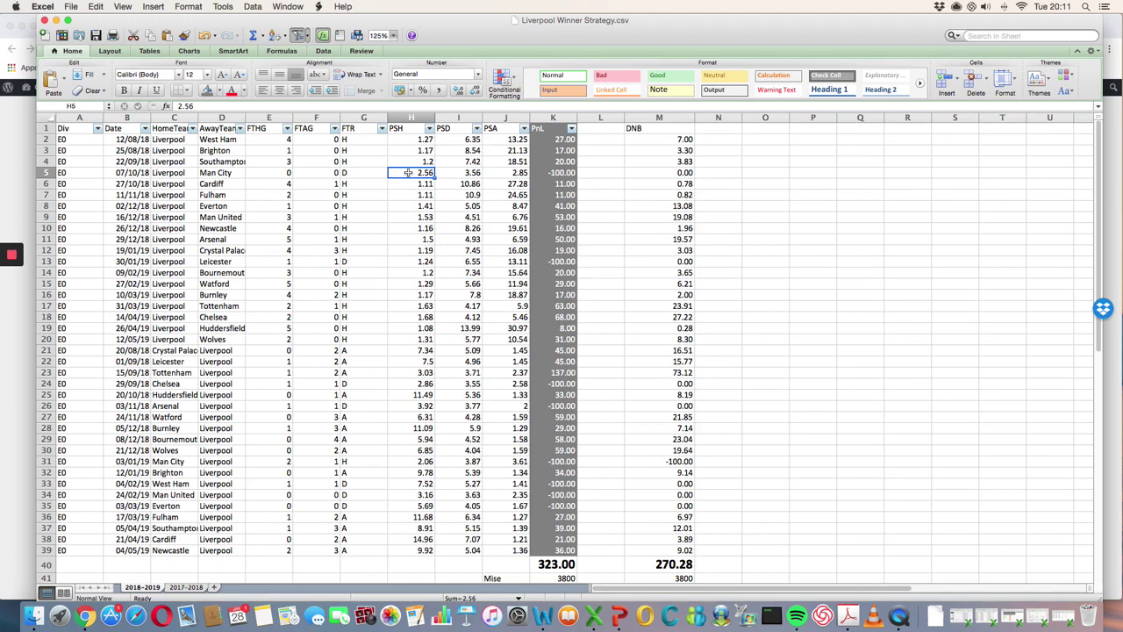
- Check the PSH odds of the home matches against Everton, Man United and Chelsea in the 2018-2019 sheet
{"action": "left_click_drag", "start_coordinate": [419, 207], "coordinate": [419, 215]}
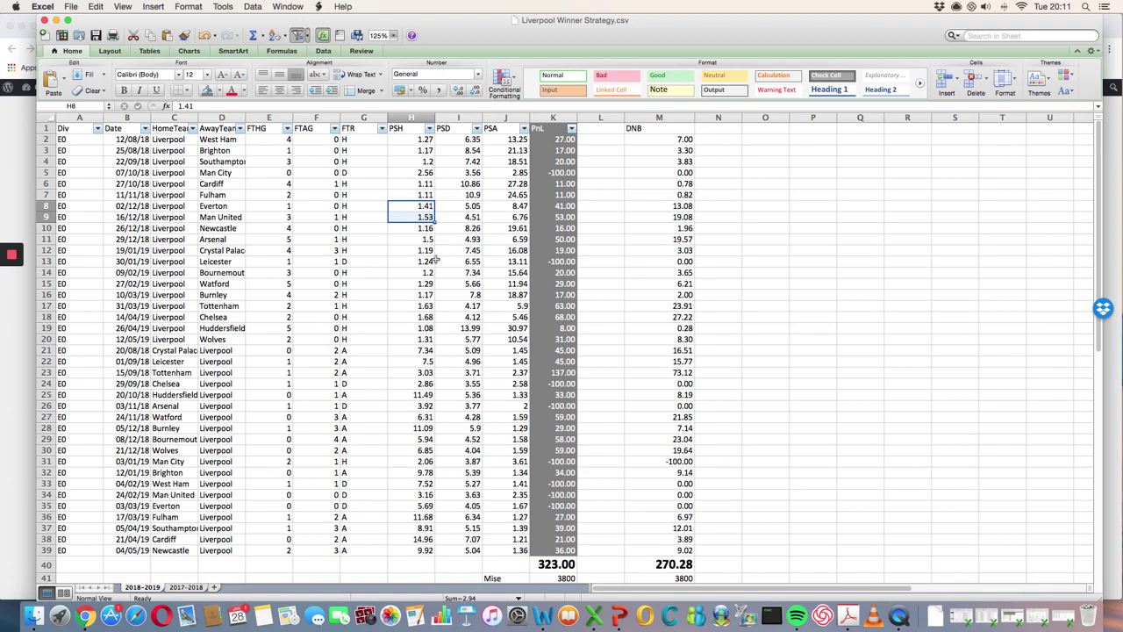
{"action": "left_click", "coordinate": [420, 207]}
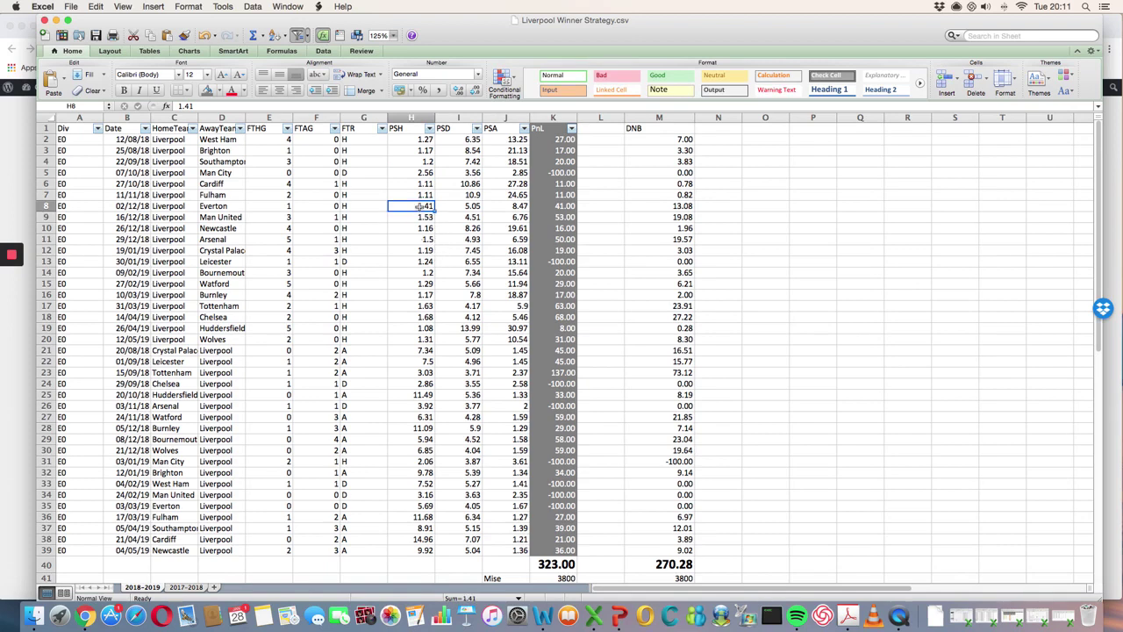
{"action": "left_click", "coordinate": [423, 304]}
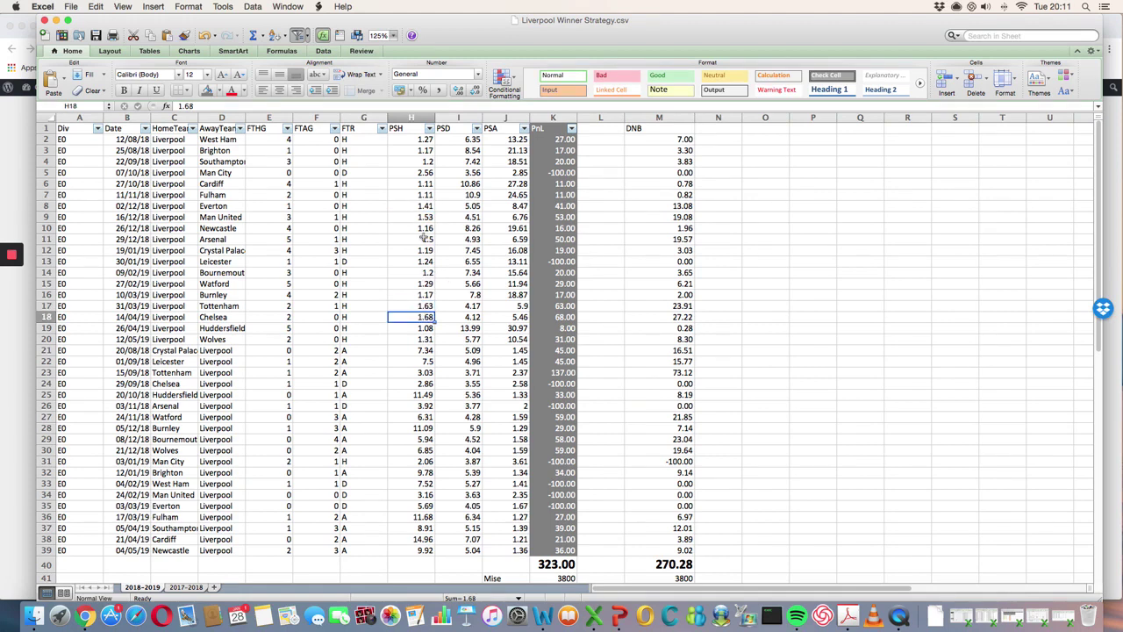
- Switch the selection summary from sum to Average to compare the home PSH odds (H2:H20) with the away PSA odds (J21:J39)
{"action": "left_click_drag", "start_coordinate": [425, 139], "coordinate": [420, 343]}
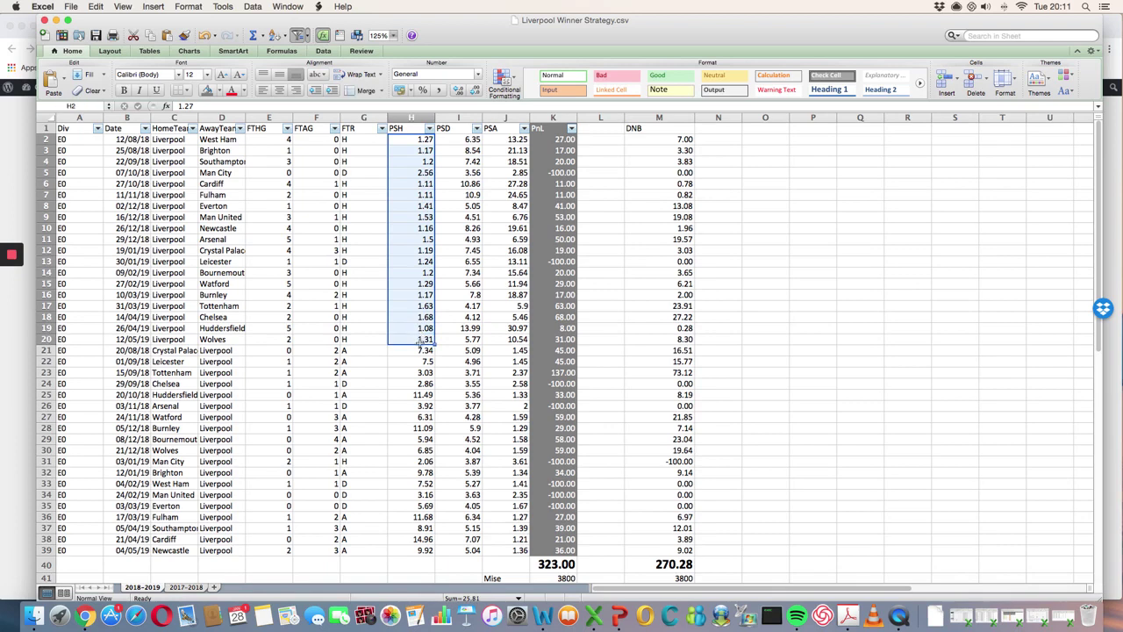
{"action": "left_click", "coordinate": [517, 598]}
{"action": "left_click", "coordinate": [479, 536]}
{"action": "left_click_drag", "start_coordinate": [509, 351], "coordinate": [514, 551]}
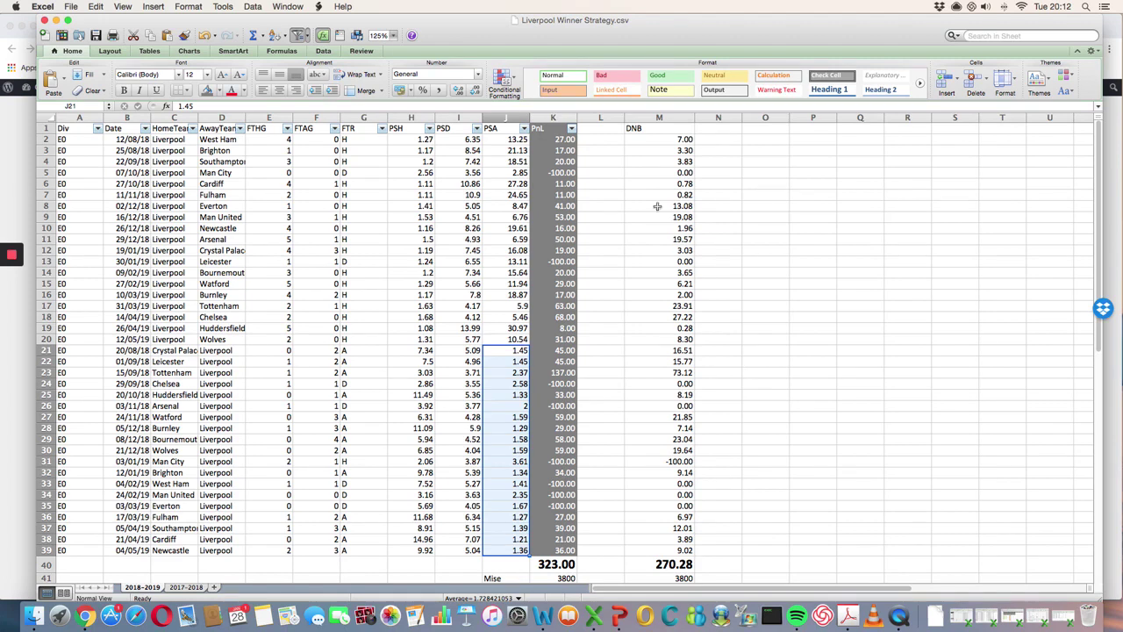
{"action": "left_click", "coordinate": [648, 131]}
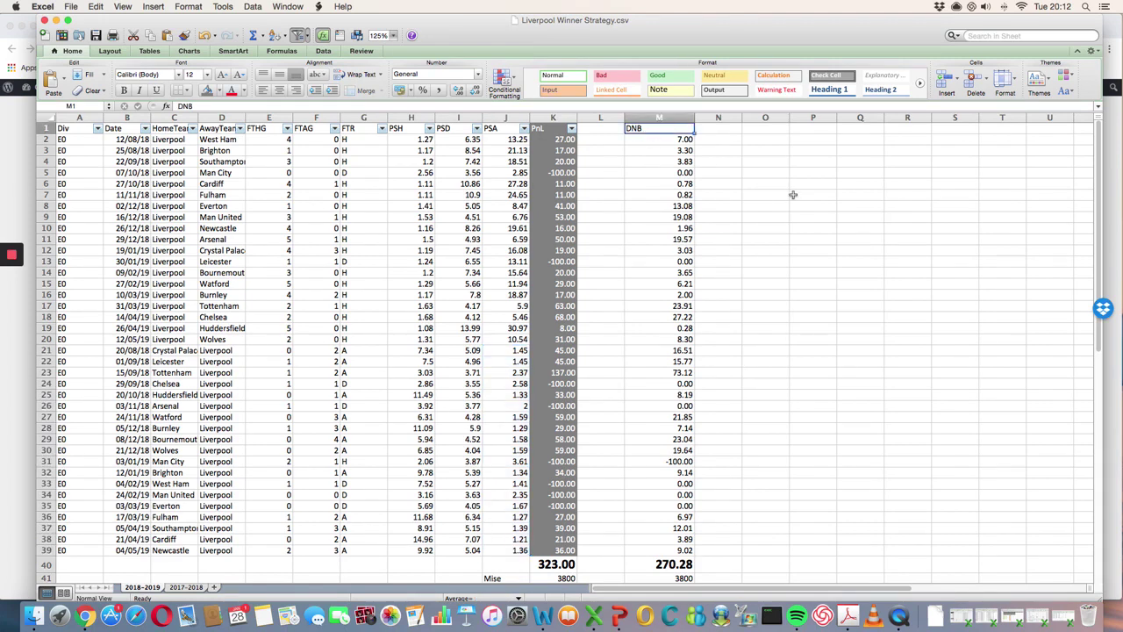